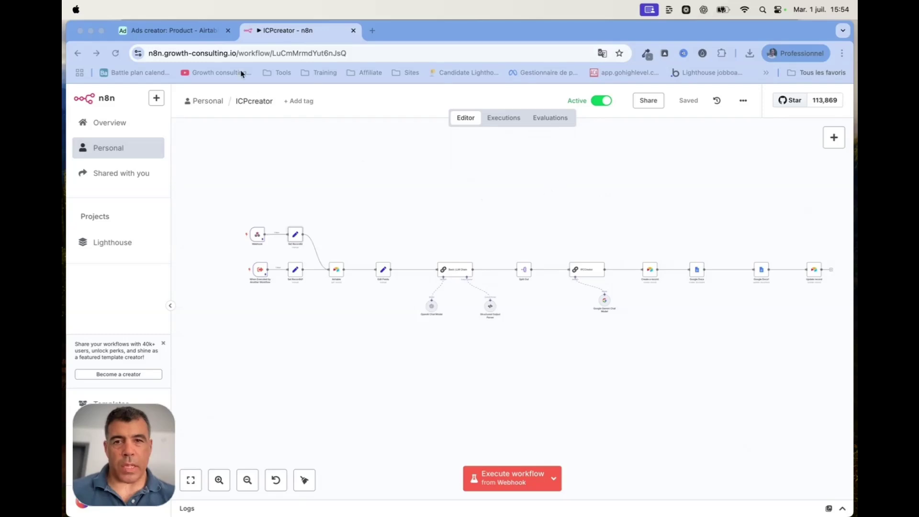
Step: Review the Product table and the Create ICP's automation in Airtable, comparing them with the Webhook trigger of the ICPcreator workflow in n8n
click(177, 30)
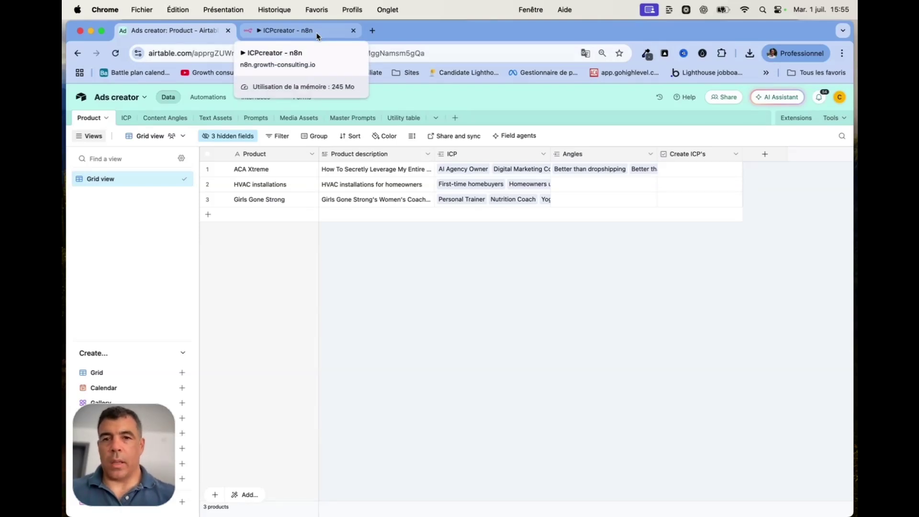
click(205, 104)
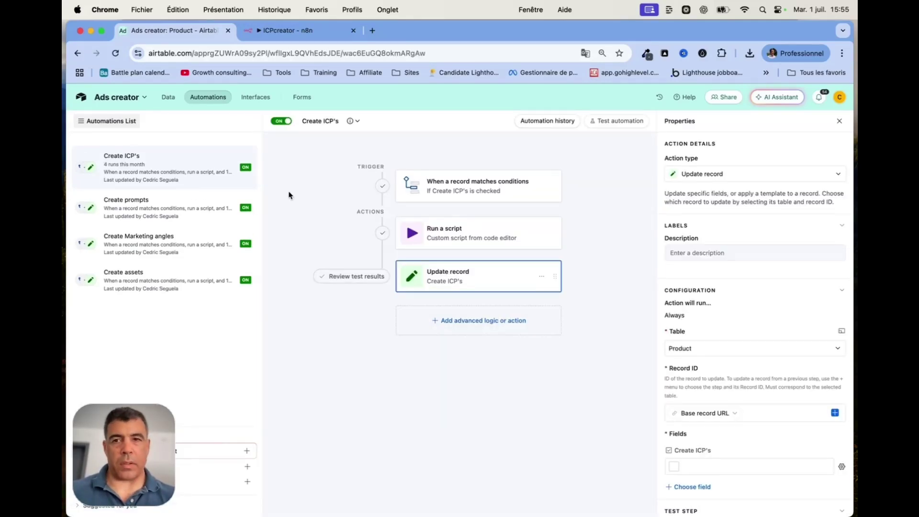
click(321, 30)
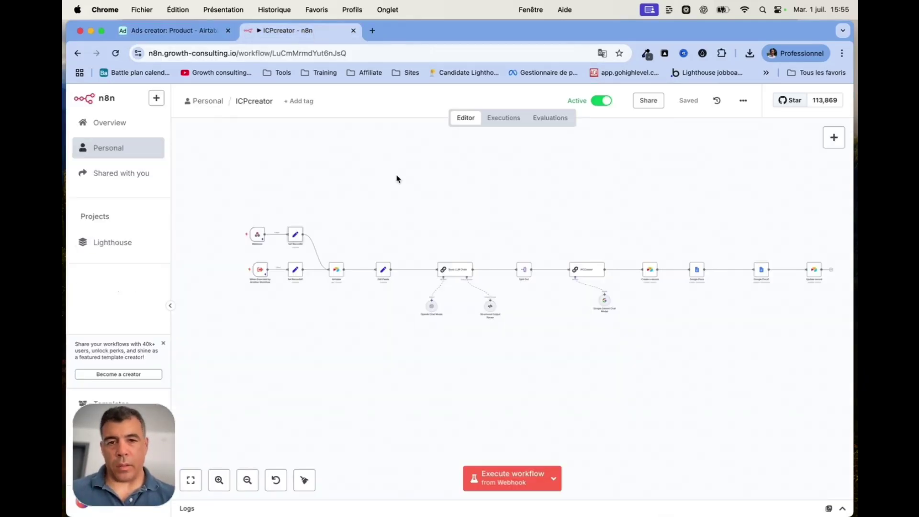
key(0)
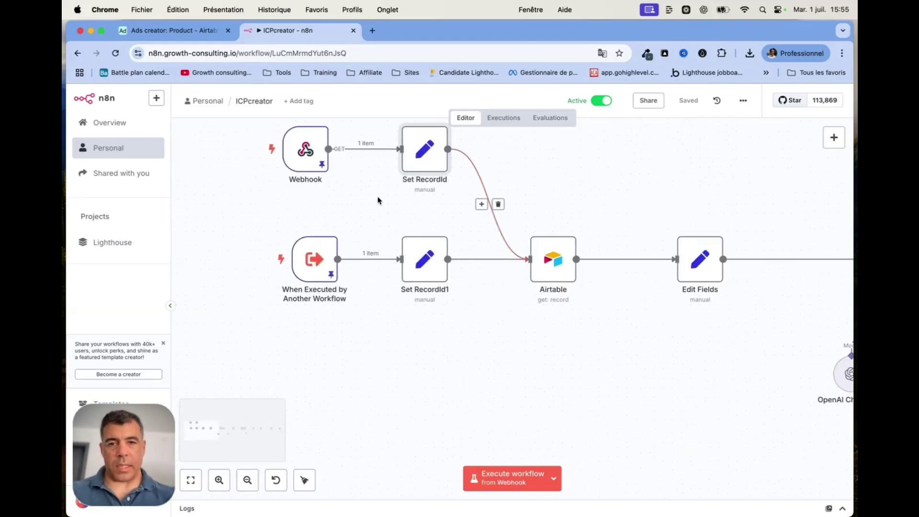
scroll(378, 200, up, 3)
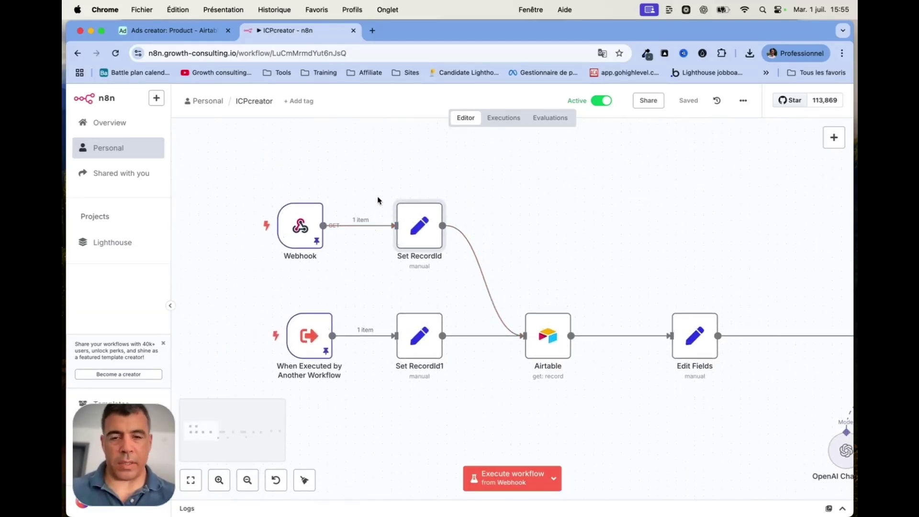
mouse_move(303, 233)
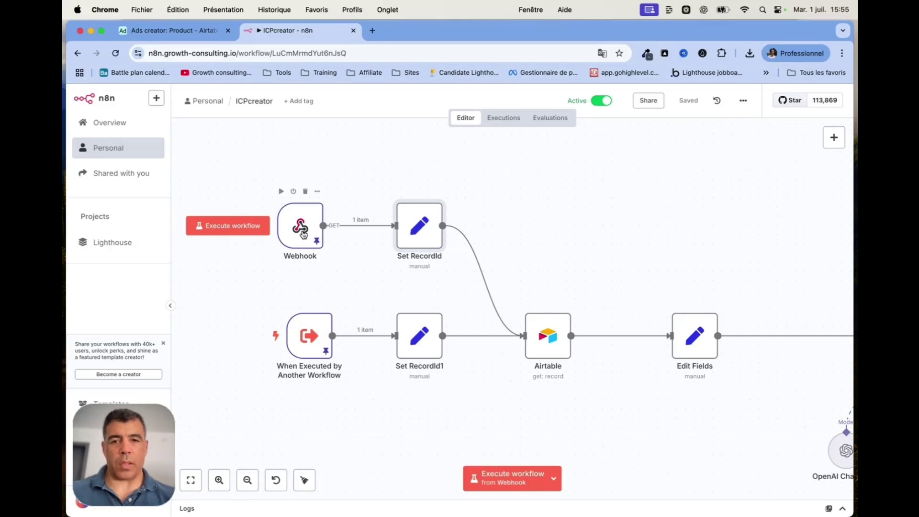
click(179, 31)
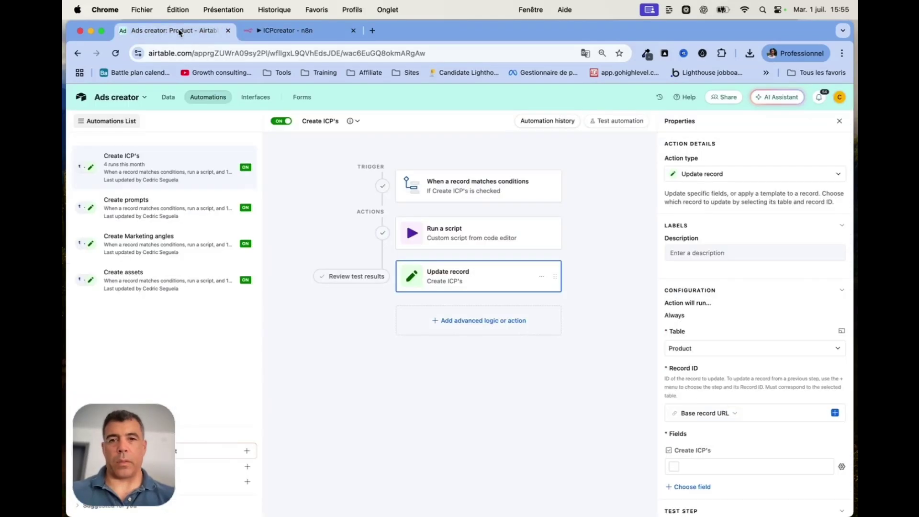
click(303, 32)
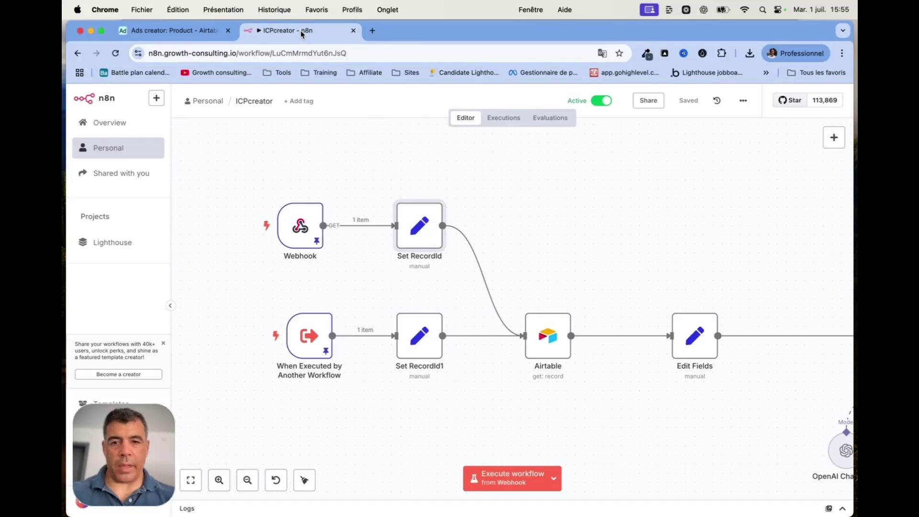
Step: Inspect the input schema of the When Executed by Another Workflow trigger and align its node under the Webhook node
double_click(306, 334)
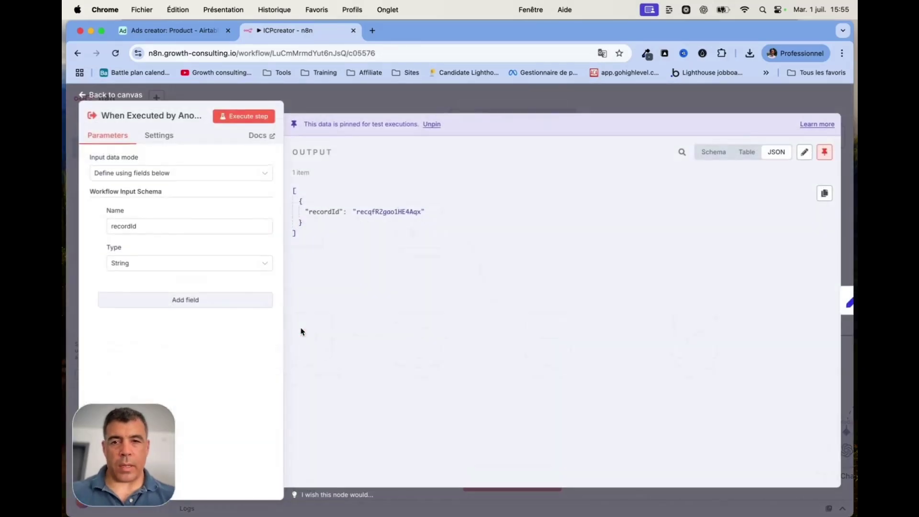
click(116, 95)
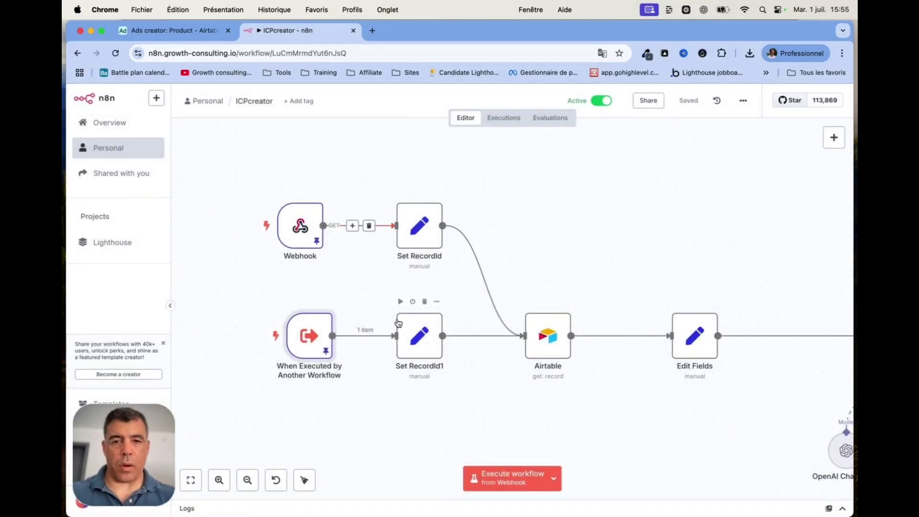
drag(307, 346, 297, 347)
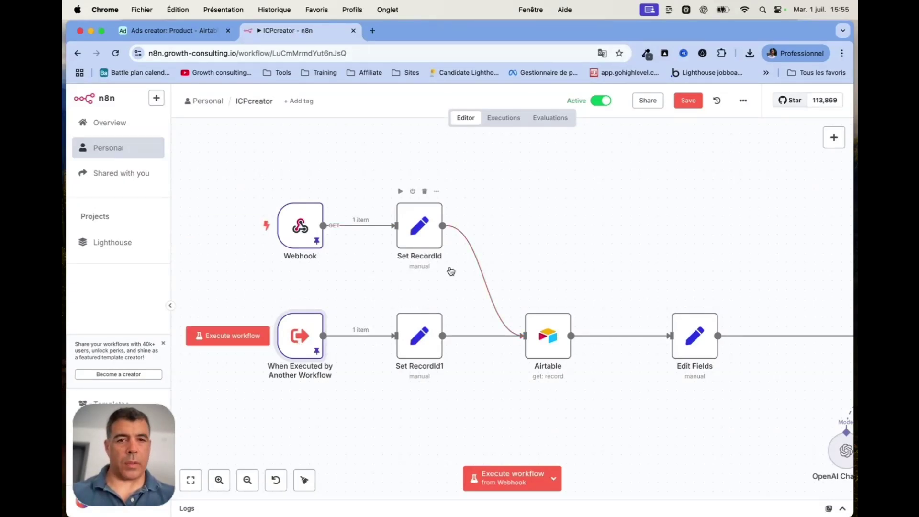
Step: Switch to Airtable to view the Product table's data, and return to the n8n workflow
click(189, 31)
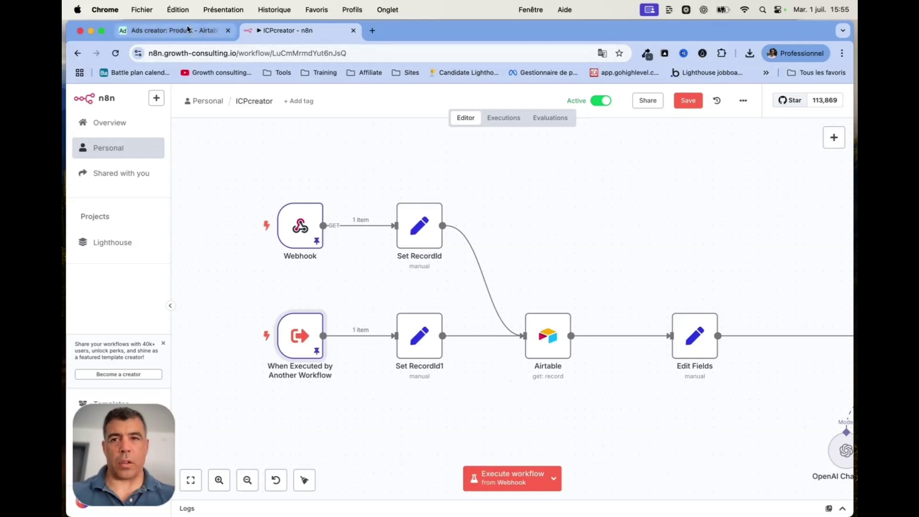
click(168, 97)
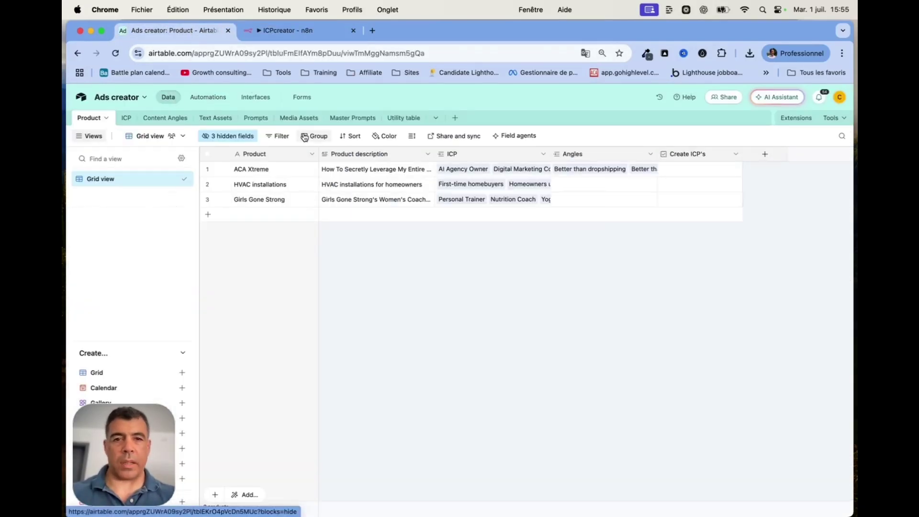
click(287, 31)
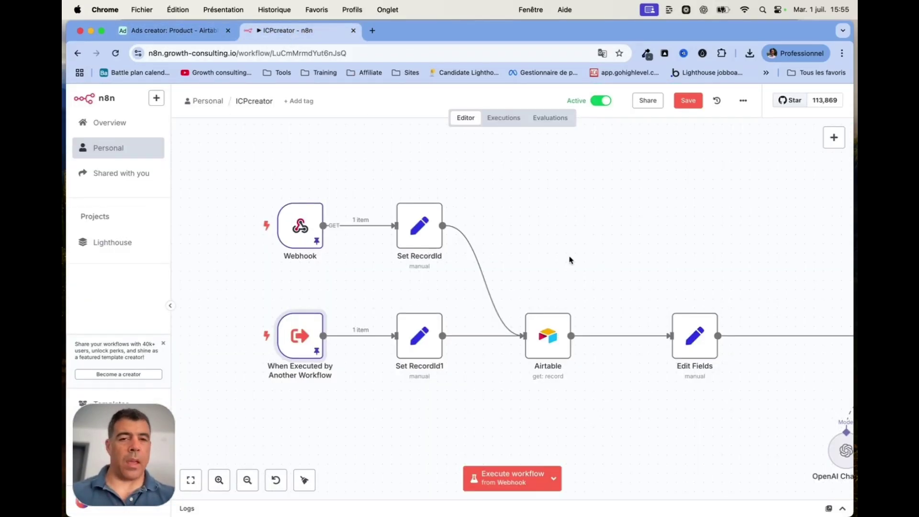
Step: Examine the Set RecordId node's recordId field and its webhook query expression
scroll(569, 260, right, 4)
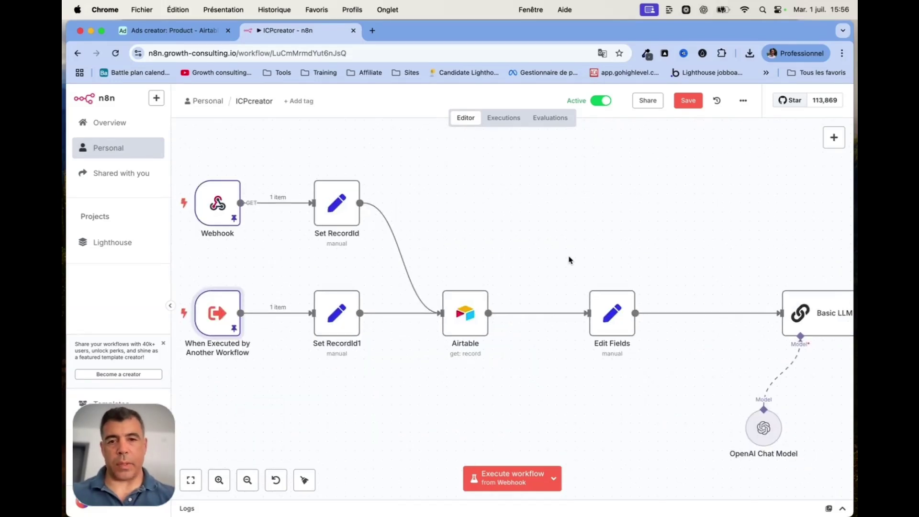
double_click(338, 203)
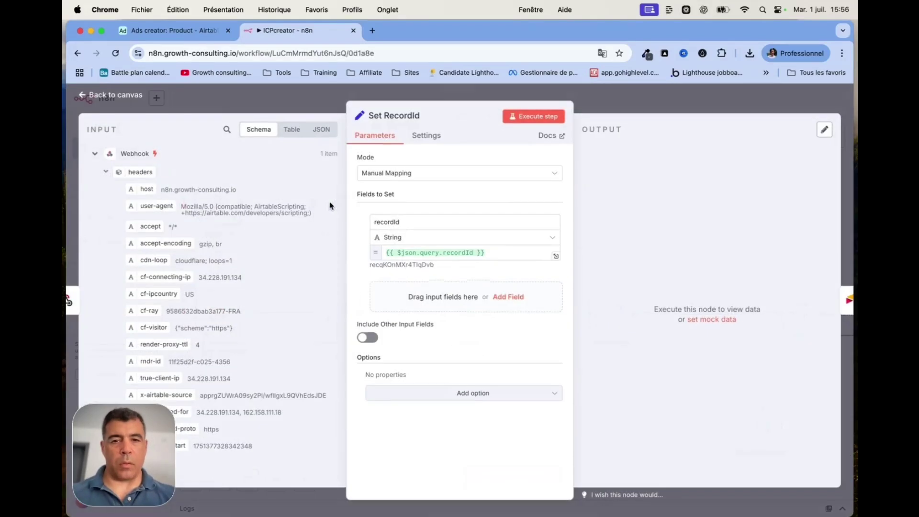
double_click(412, 222)
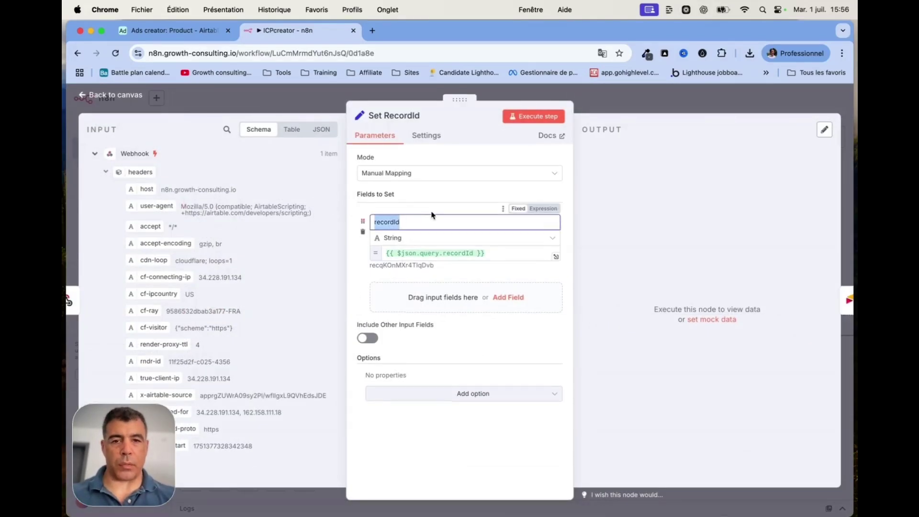
click(407, 228)
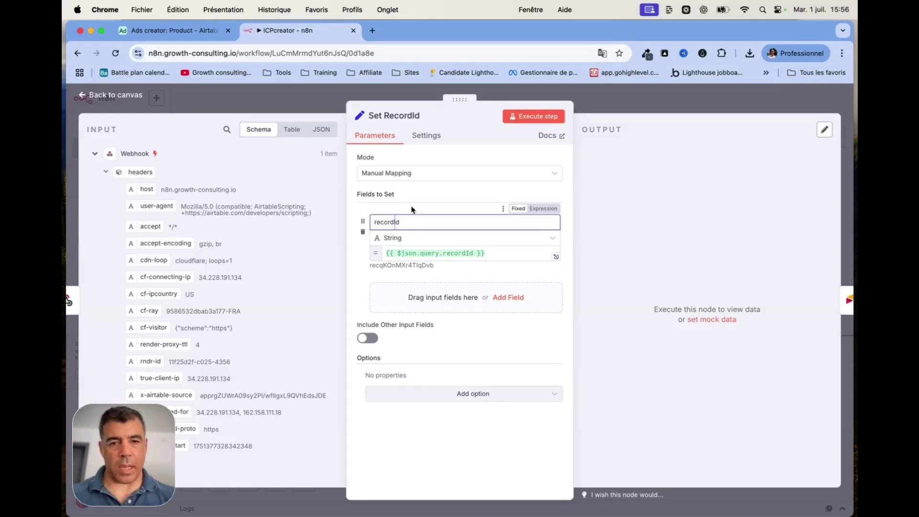
click(411, 206)
click(123, 99)
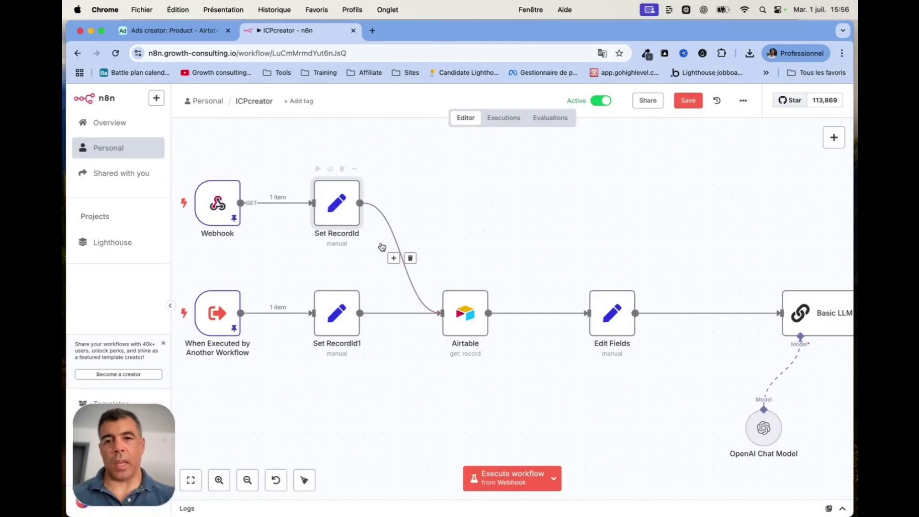
Step: Examine the Set RecordId1 node's recordId mapping and the Airtable node's get-record settings
double_click(335, 301)
mouse_move(418, 217)
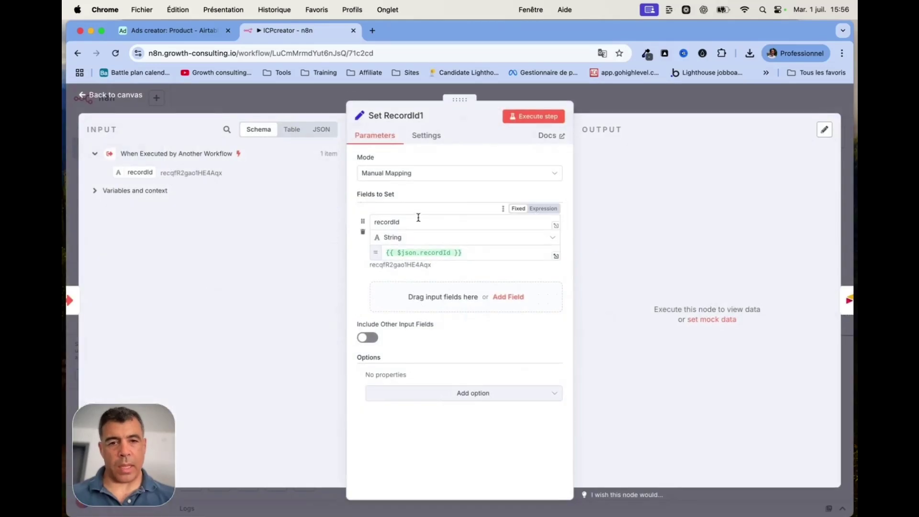
click(120, 98)
double_click(458, 324)
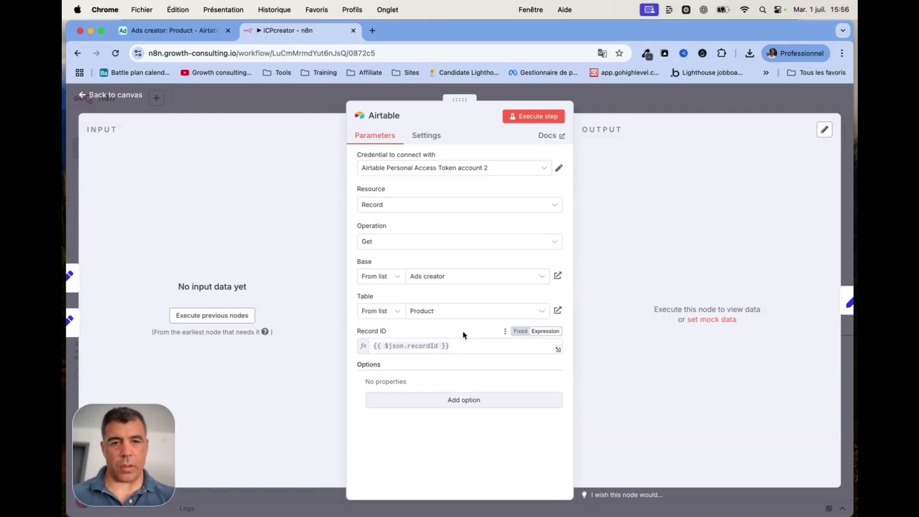
click(130, 104)
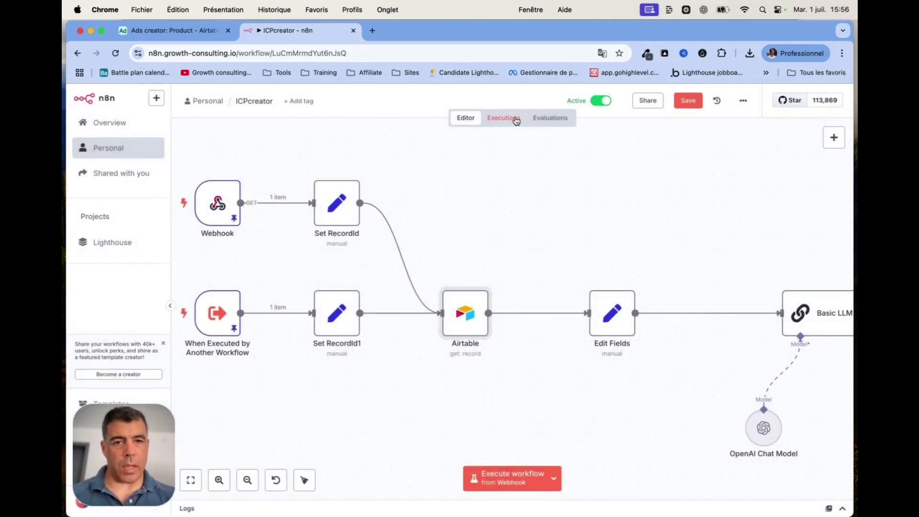
Step: Copy the data of the Jul 1, 15:45:02 execution into the workflow editor
click(515, 119)
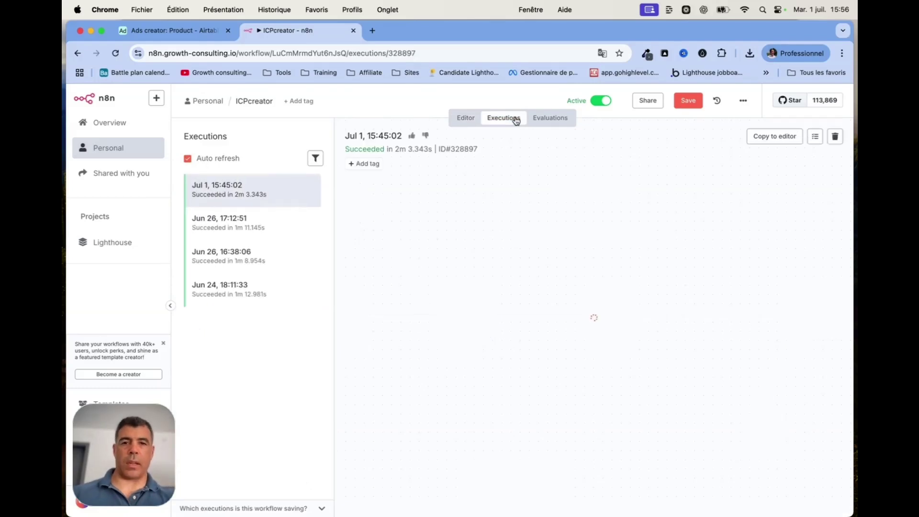
click(783, 142)
click(545, 339)
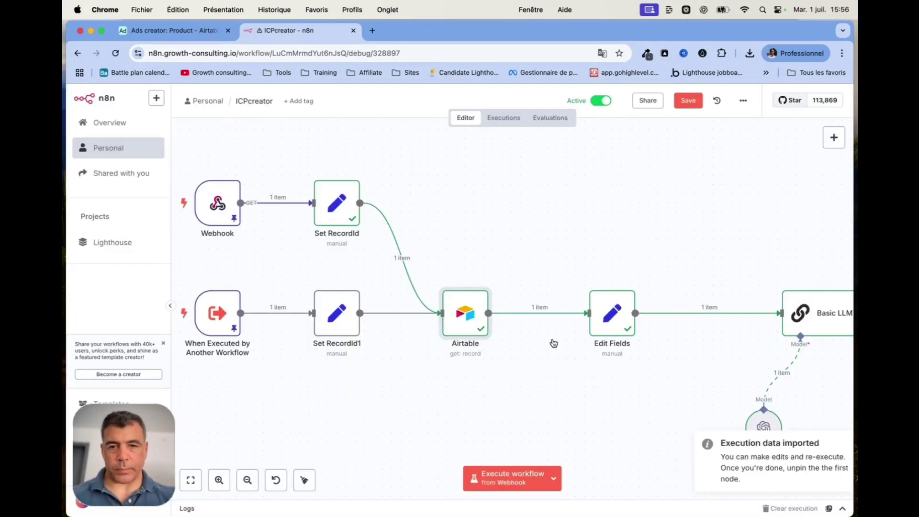
Step: Check the imported record ID in the Set RecordId node and the record output of the Airtable node
double_click(338, 212)
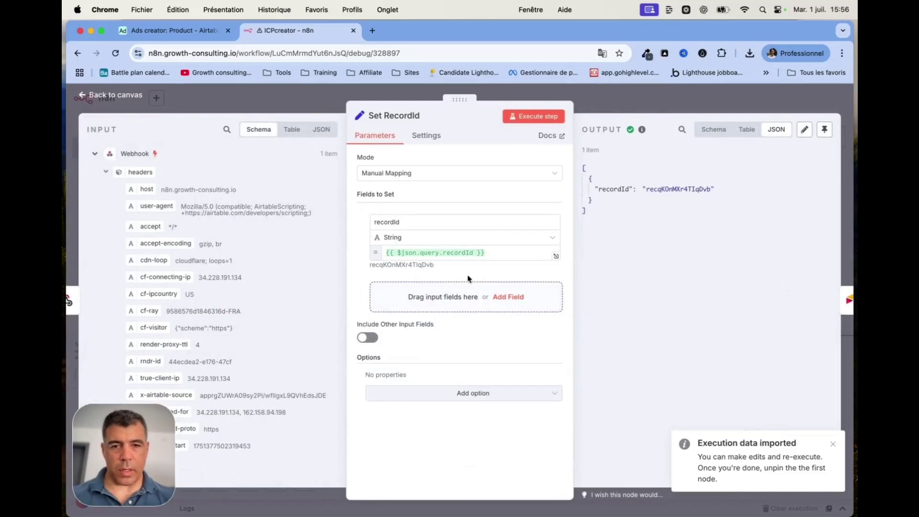
drag(445, 266, 372, 265)
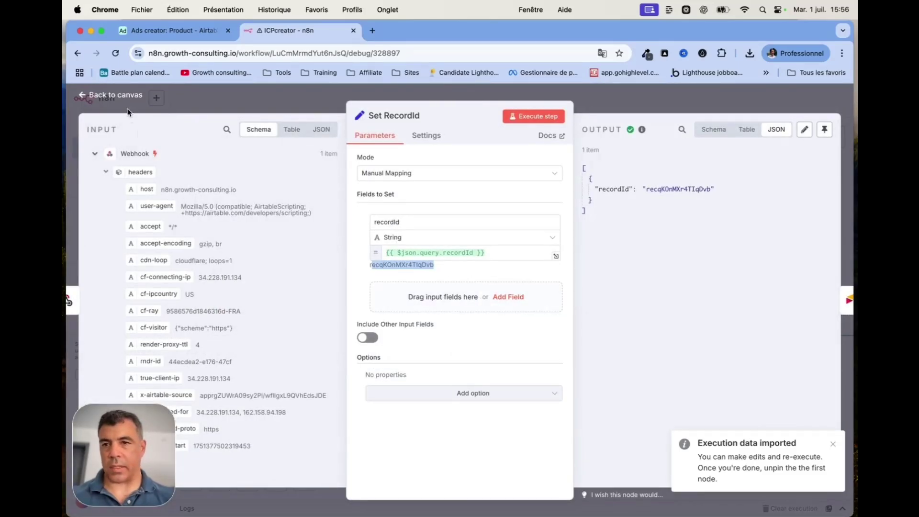
click(115, 95)
double_click(467, 316)
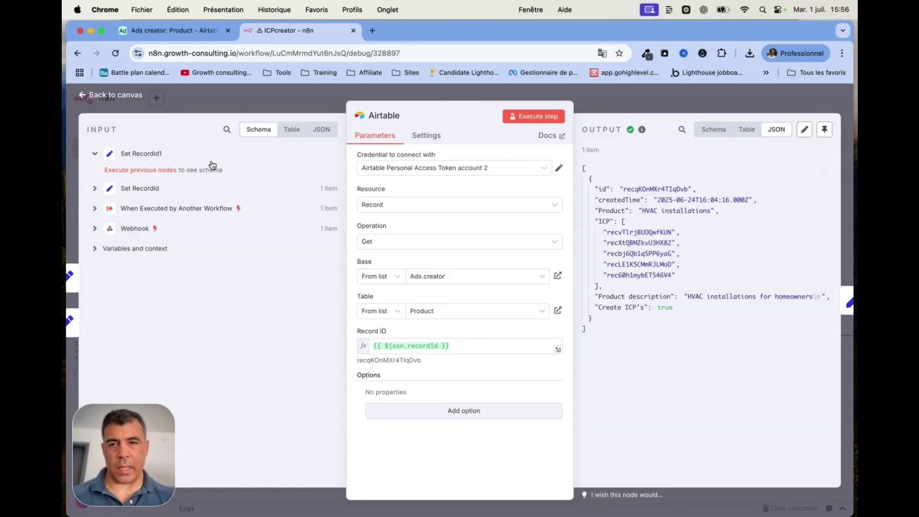
click(119, 97)
Step: Examine the Edit Fields node's number_of_icp field and its value
scroll(491, 325, right, 5)
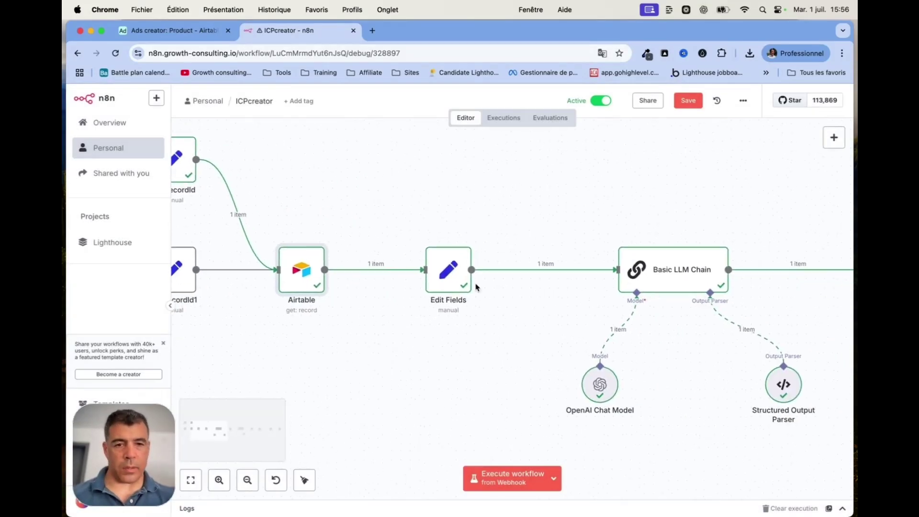
double_click(446, 276)
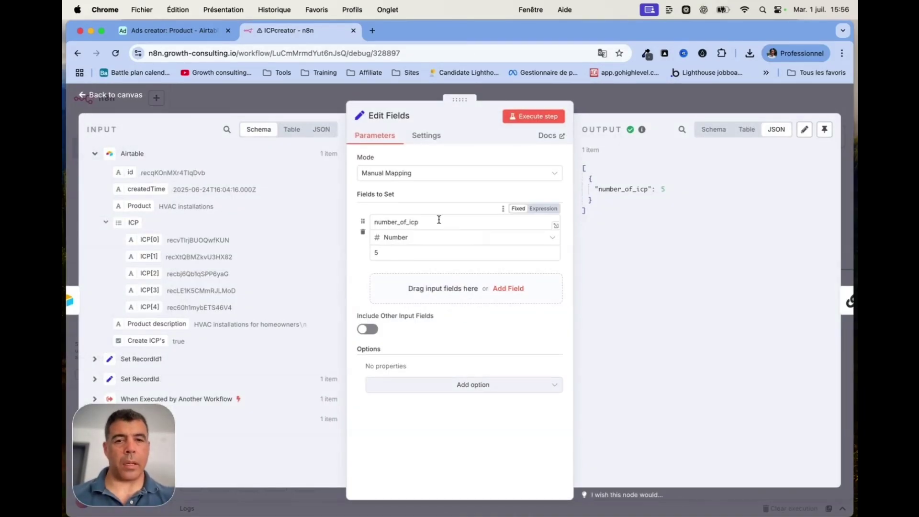
click(408, 252)
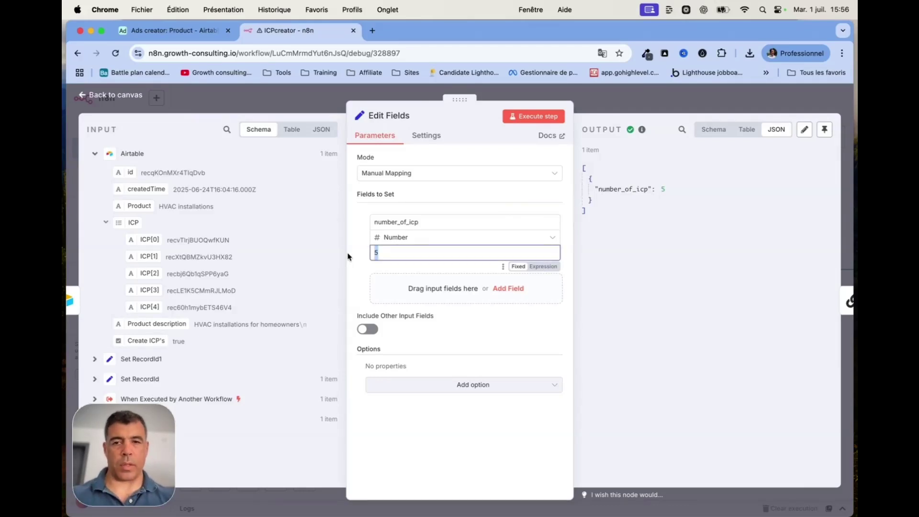
click(127, 94)
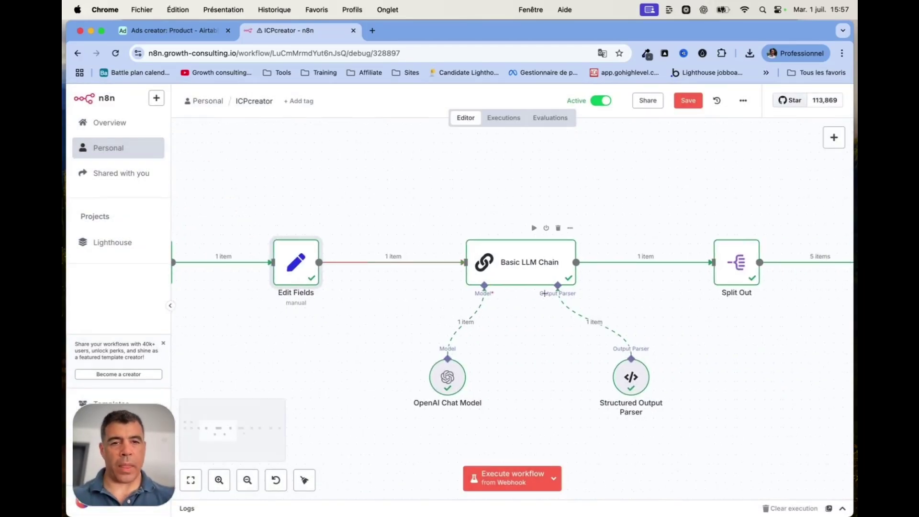
Step: Examine the Basic LLM Chain node's prompt, system message and ICP_Profile output, highlighting the first profile name
double_click(502, 269)
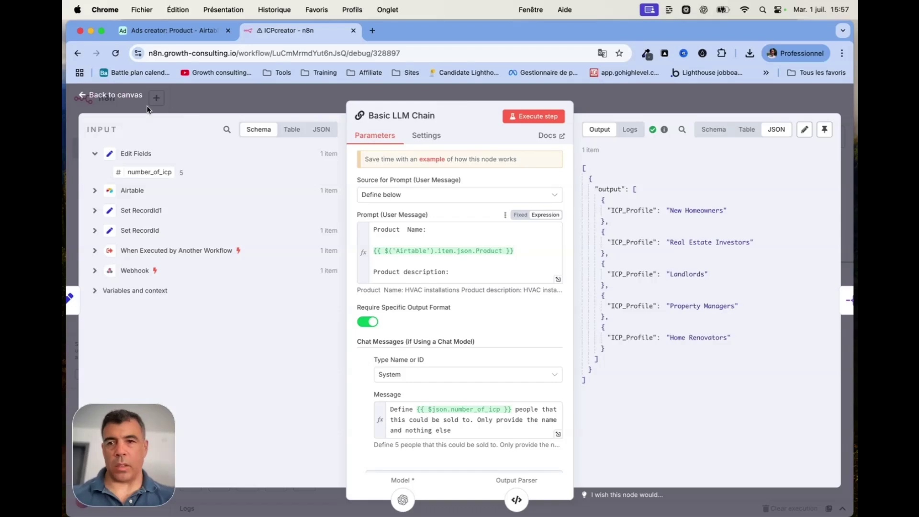
click(124, 97)
scroll(415, 241, down, 3)
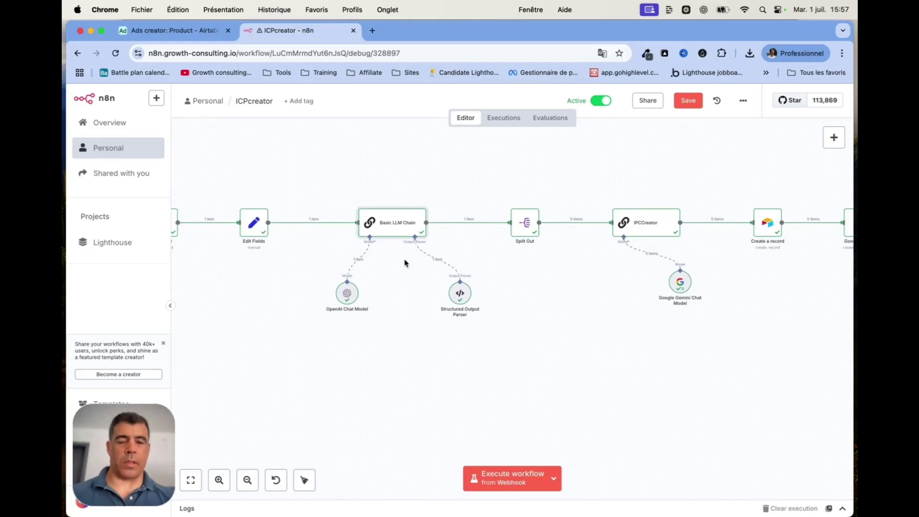
double_click(401, 228)
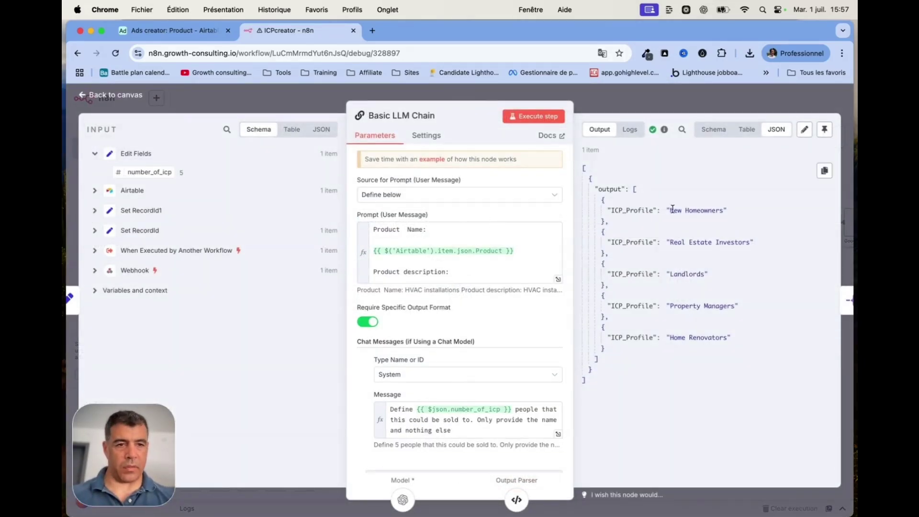
drag(671, 210, 724, 210)
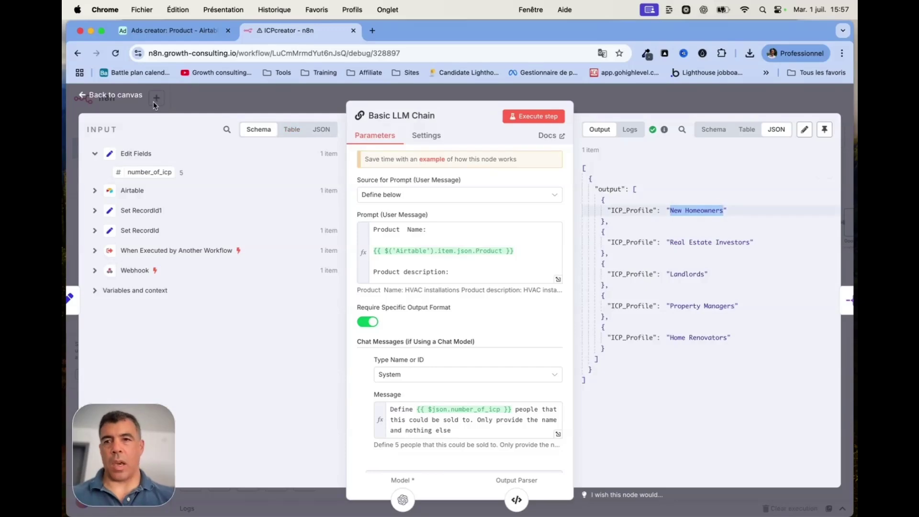
Step: Examine the Split Out node's field to split and the separate ICP_Profile items it outputs
click(130, 95)
scroll(495, 247, right, 4)
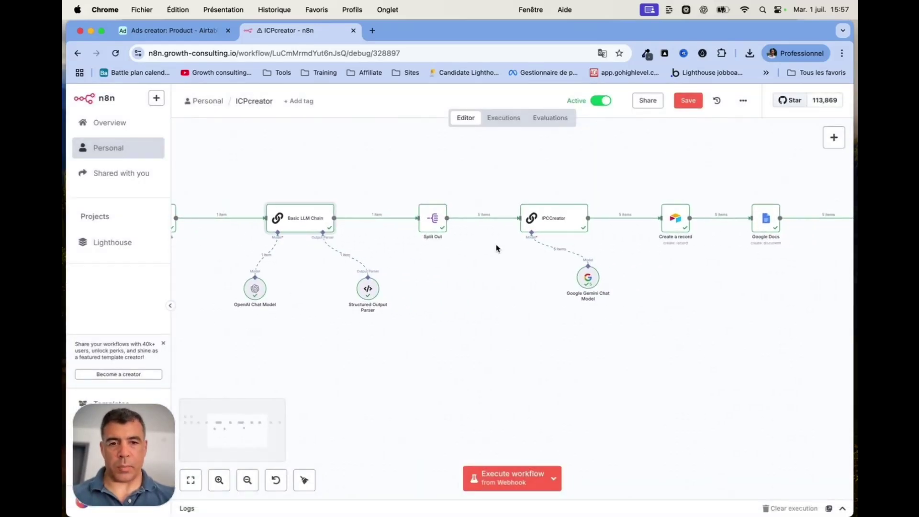
double_click(433, 221)
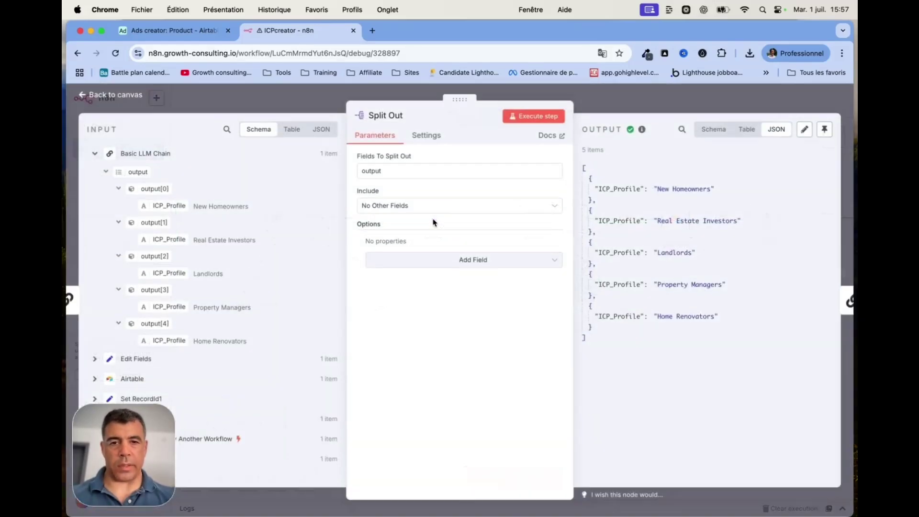
click(118, 98)
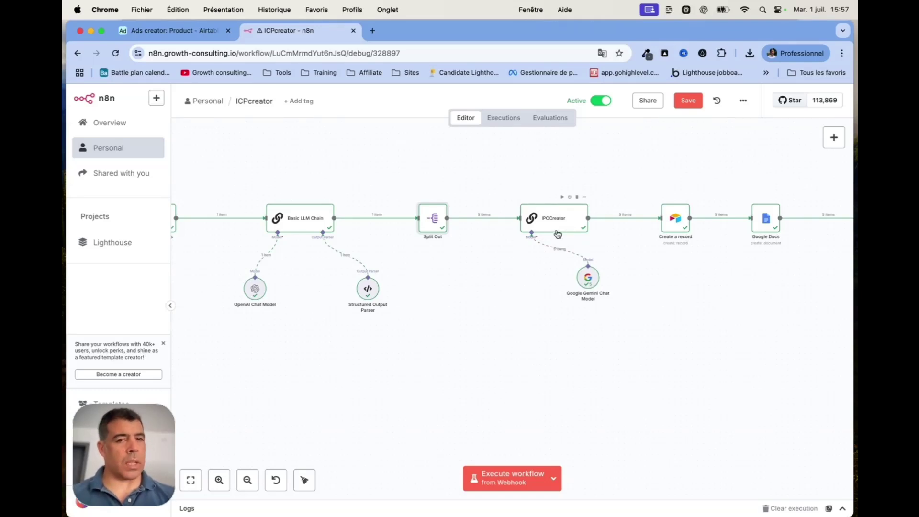
scroll(515, 253, left, 5)
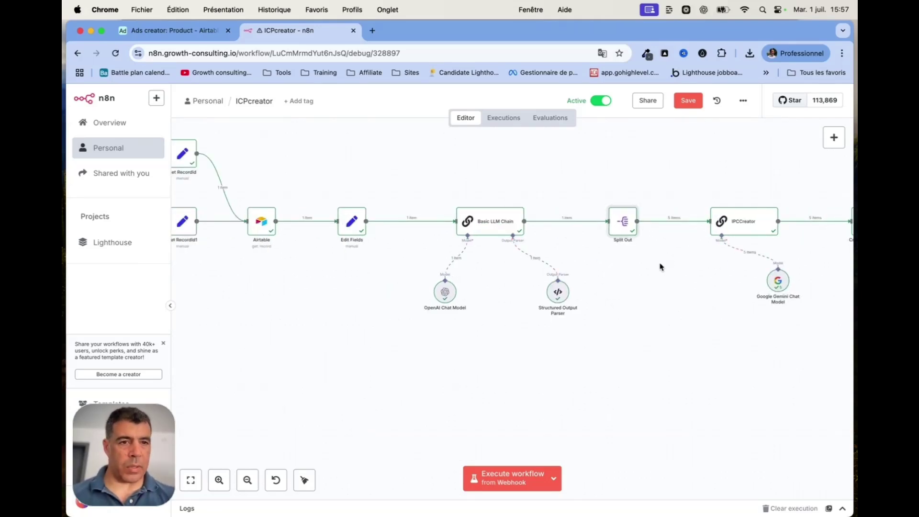
scroll(660, 267, right, 5)
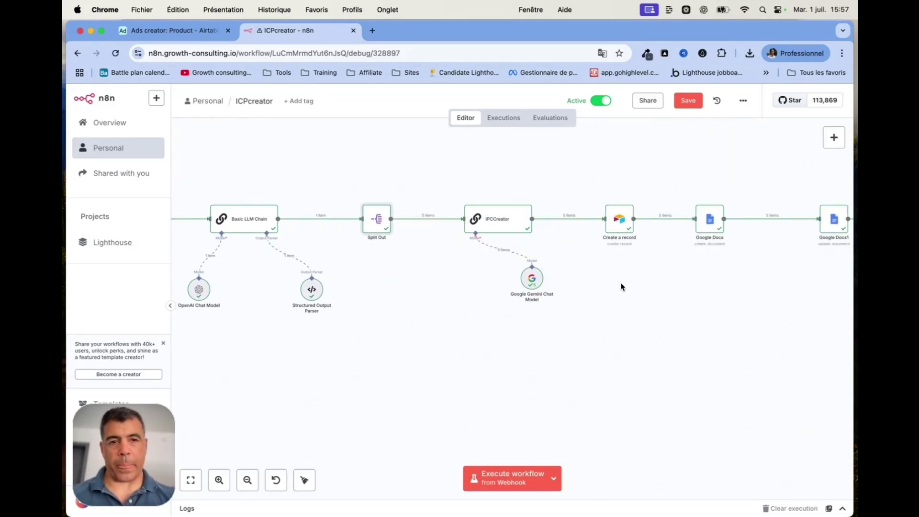
Step: Delete the connection between Split Out and IPCCreator and add a Loop Over Items node after Split Out
mouse_move(431, 222)
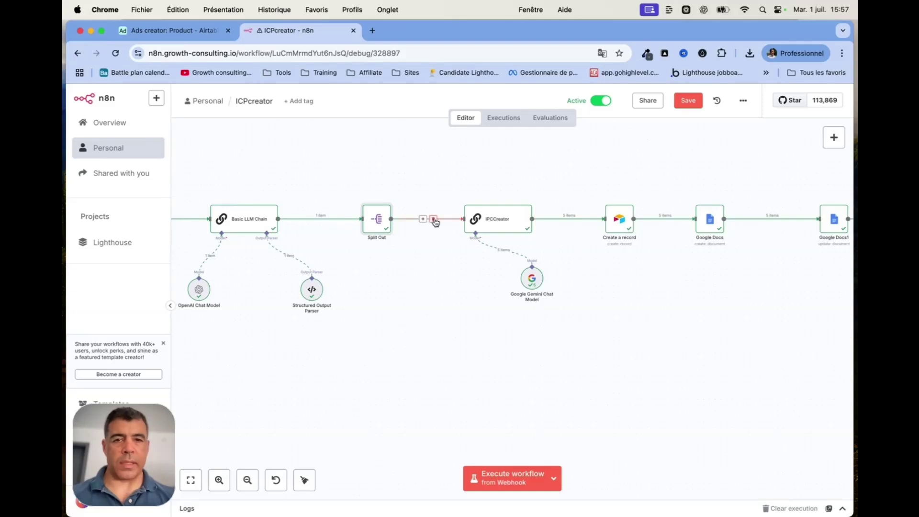
click(434, 219)
click(419, 219)
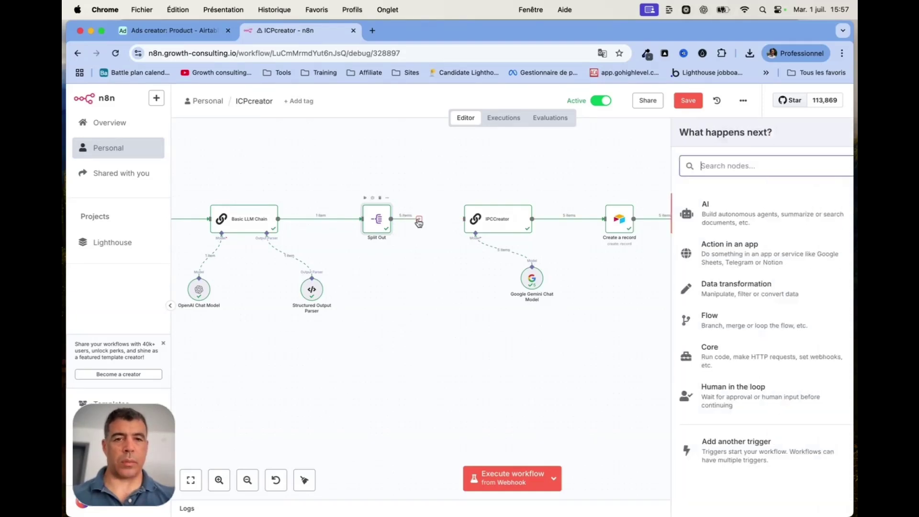
text(loo)
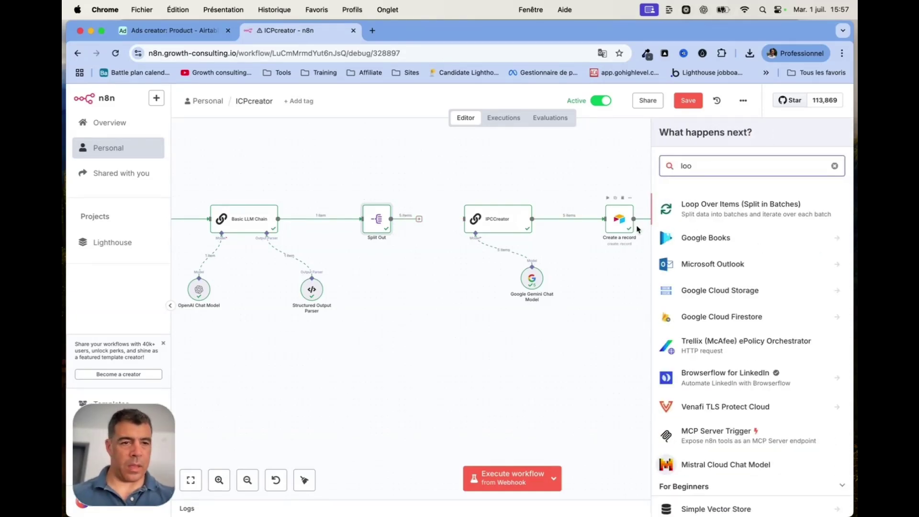
key(Return)
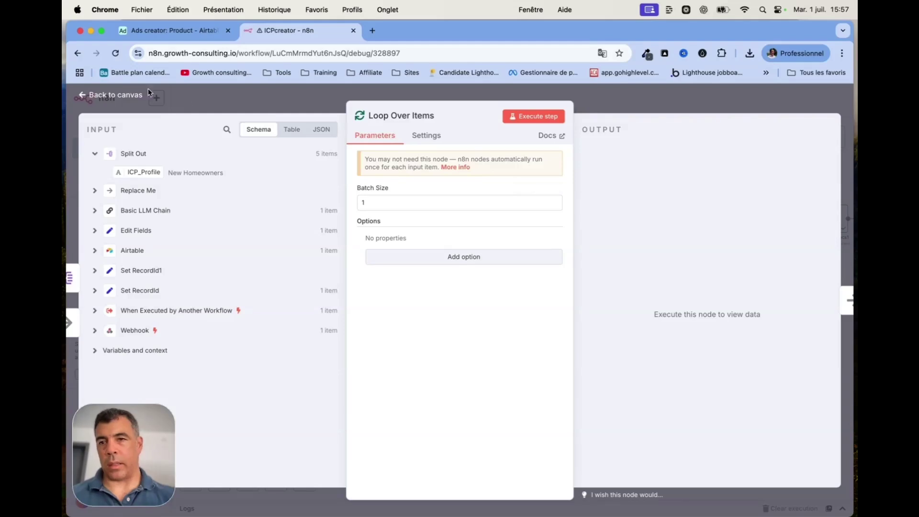
click(134, 93)
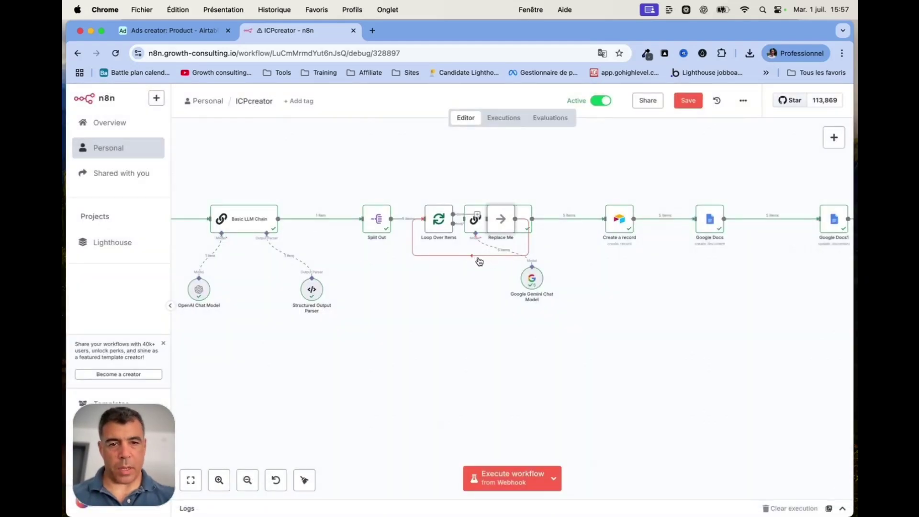
Step: Spread out the nodes around Loop Over Items, placing Replace Me below the main flow, and disconnect Replace Me from the loop
drag(500, 221, 444, 340)
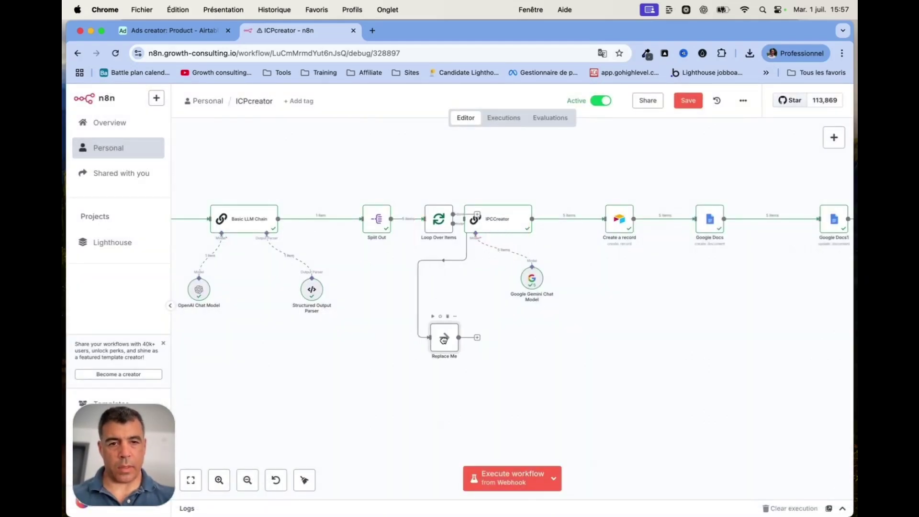
drag(440, 219, 338, 219)
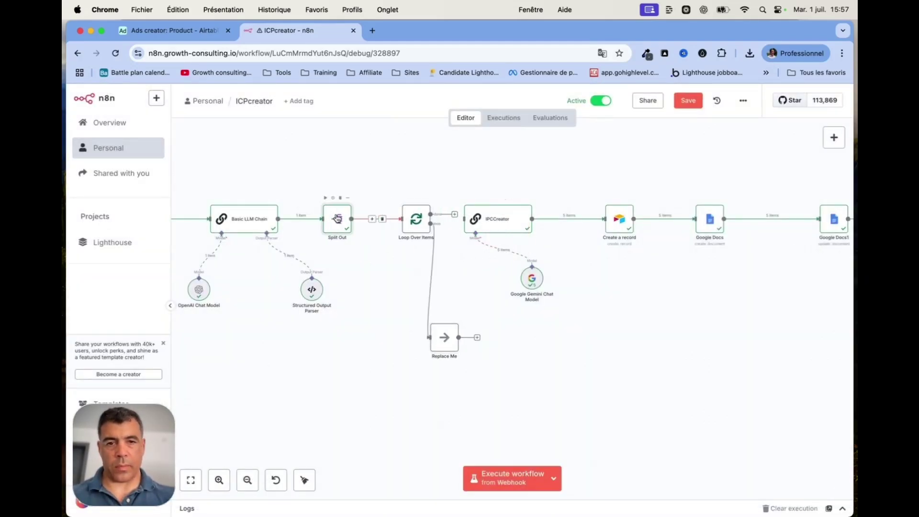
click(436, 280)
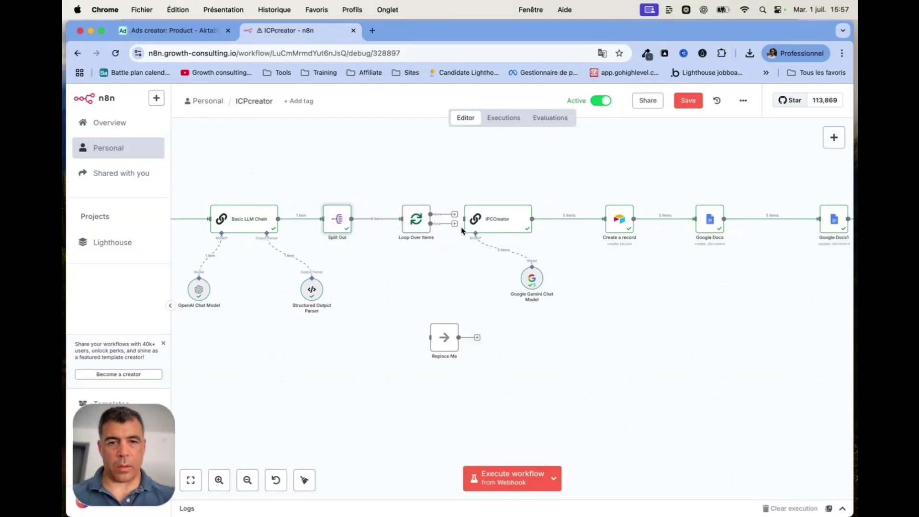
Step: Connect Loop Over Items' loop output to IPCCreator and try to link Update record back to the loop node
scroll(642, 302, right, 5)
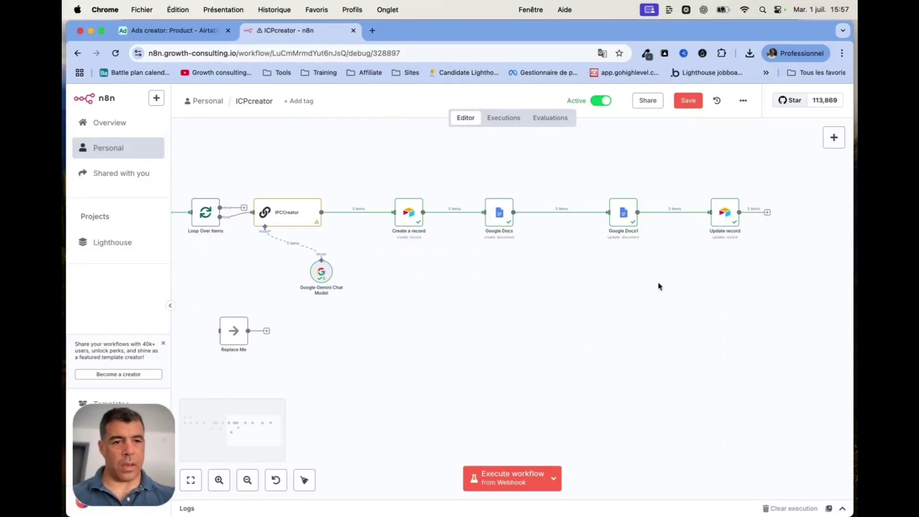
drag(768, 214, 354, 211)
click(622, 250)
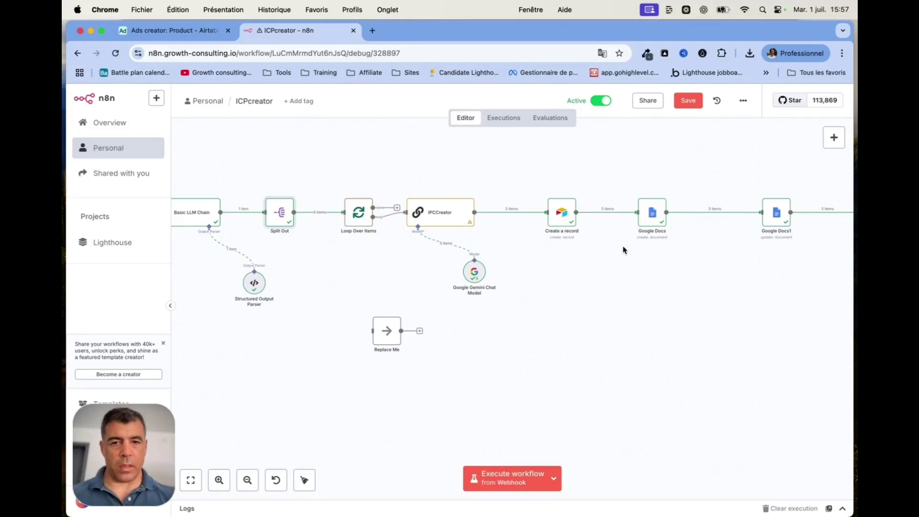
Step: Disconnect Loop Over Items and set it aside below the flow, reconnecting Split Out directly to IPCCreator
click(324, 212)
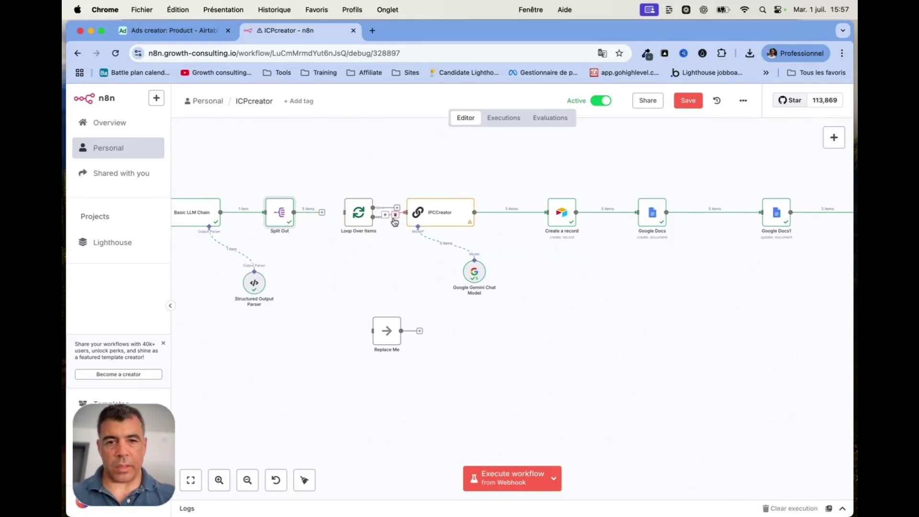
click(399, 220)
drag(358, 212, 443, 348)
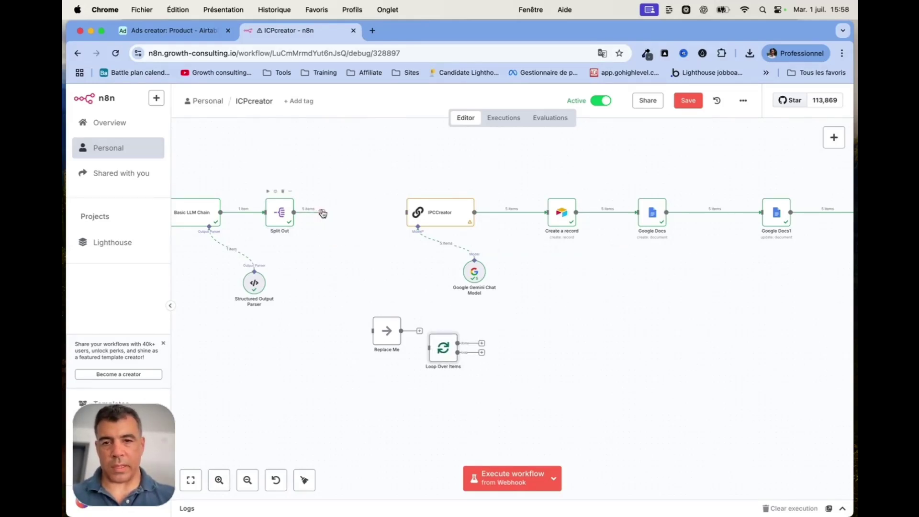
Step: Examine the IPCCreator node's user prompt expression and read through its full system message in the expression editor
double_click(437, 213)
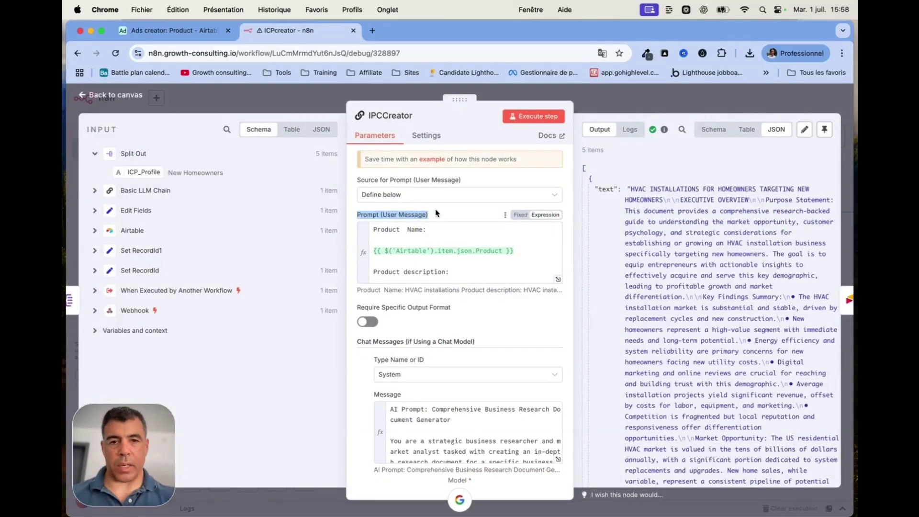
click(558, 280)
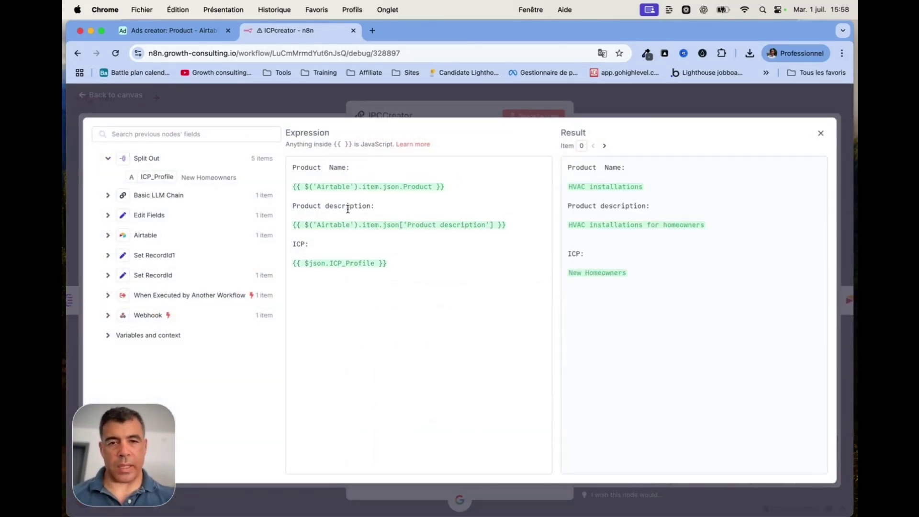
click(257, 101)
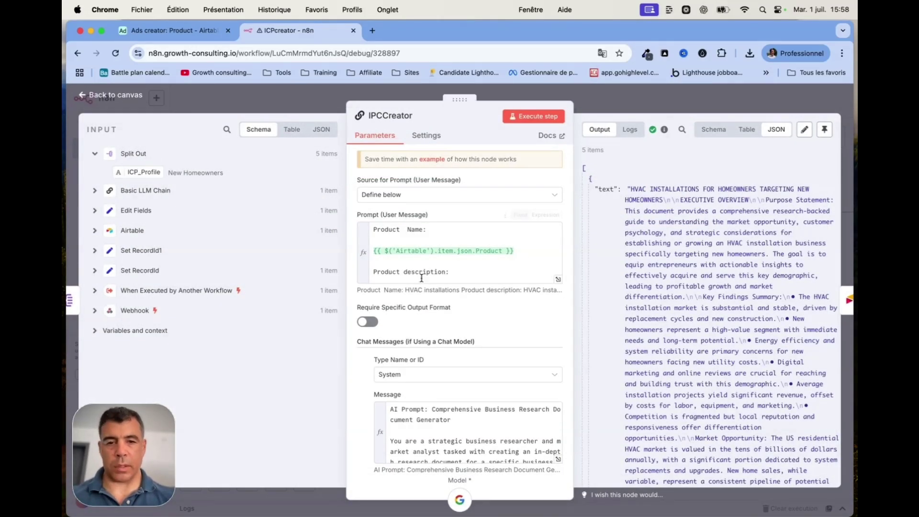
scroll(448, 321, down, 5)
click(557, 293)
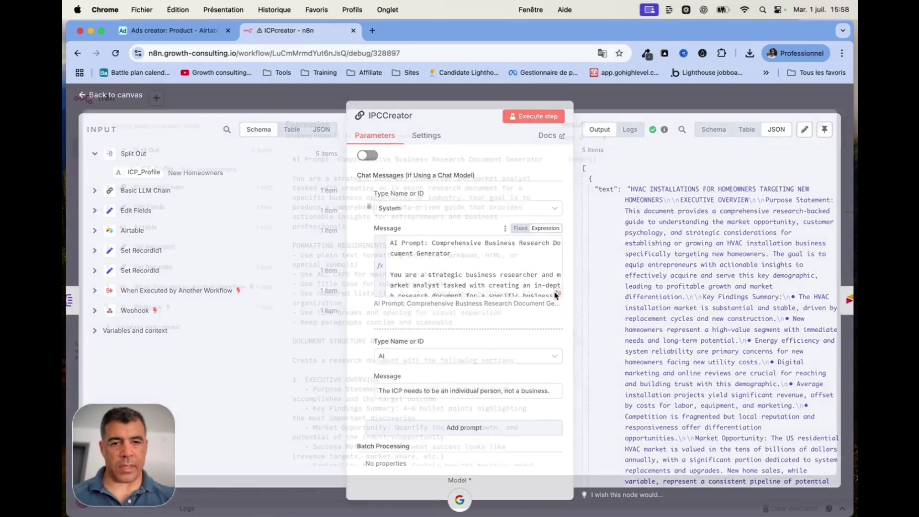
scroll(503, 267, down, 10)
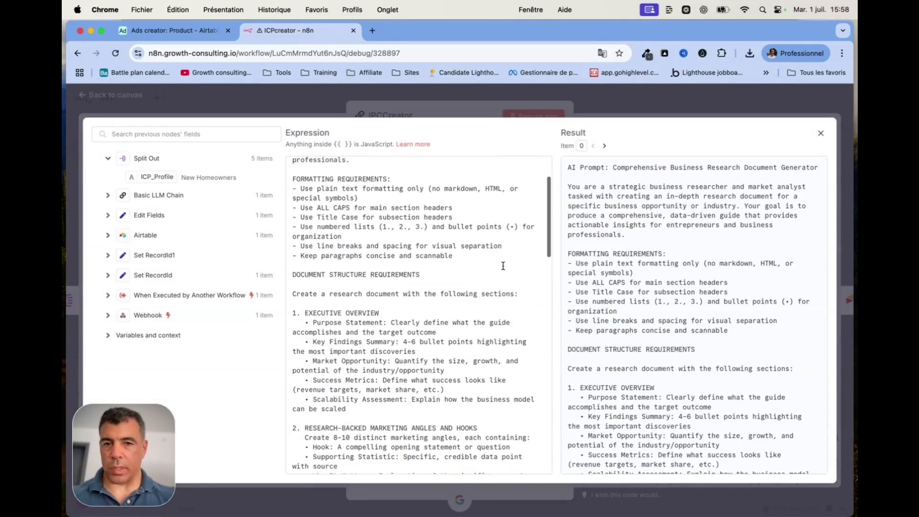
scroll(503, 267, down, 15)
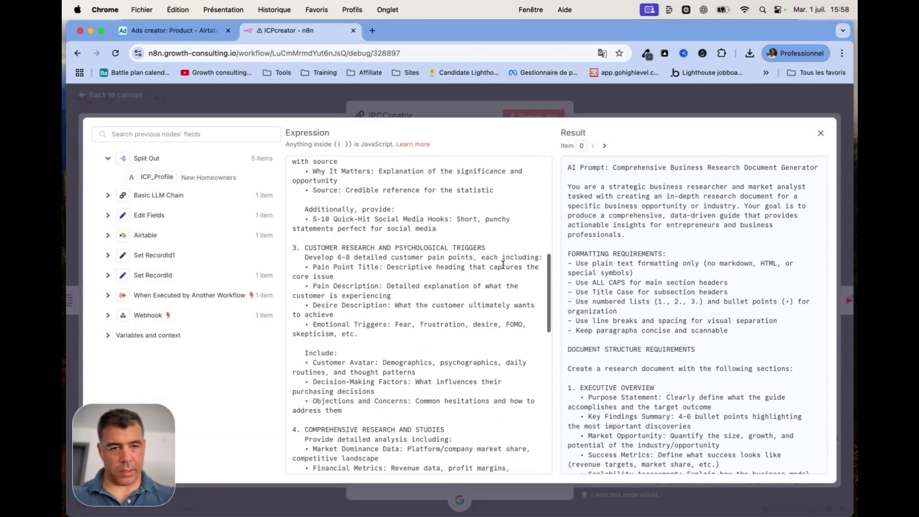
scroll(503, 264, down, 5)
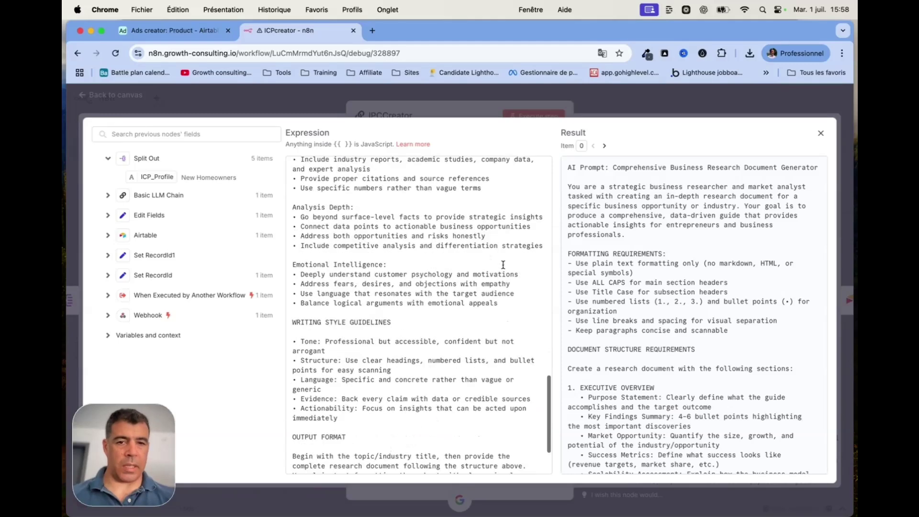
click(130, 98)
click(131, 98)
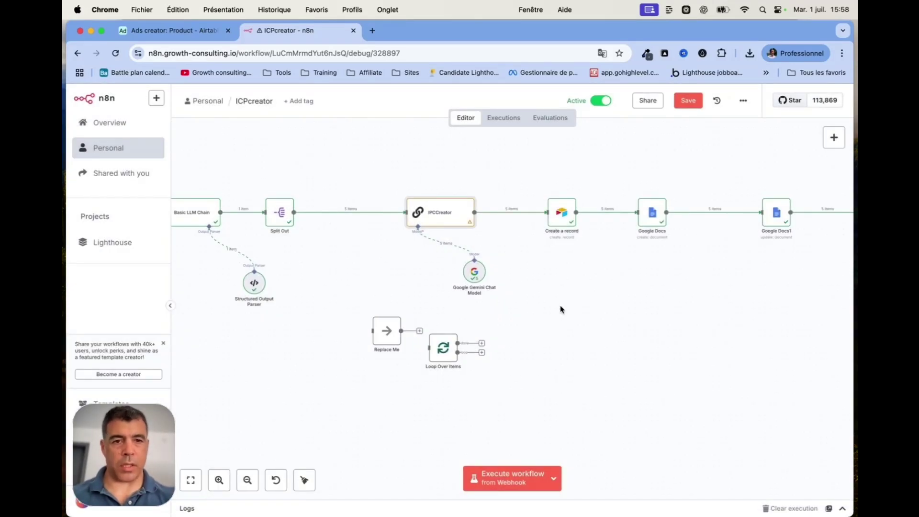
Step: Examine the market research text in the IPCCreator node's output
double_click(435, 213)
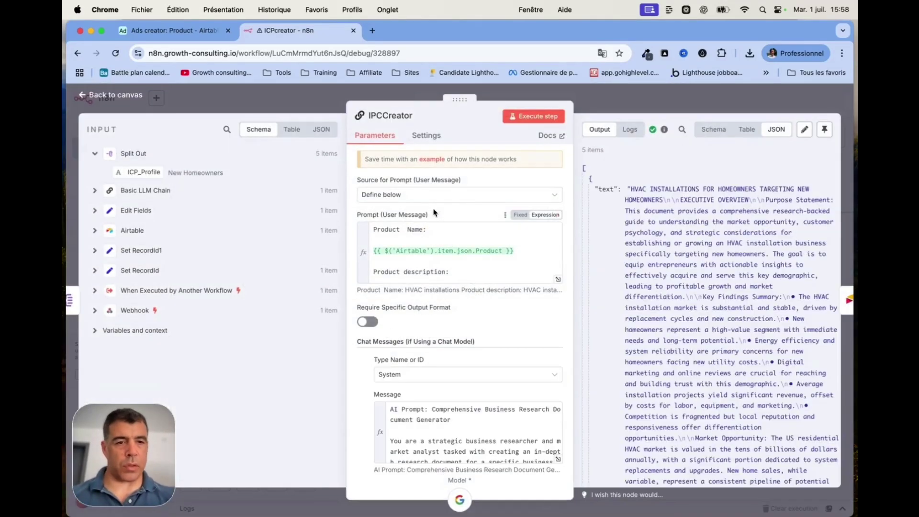
scroll(773, 307, down, 5)
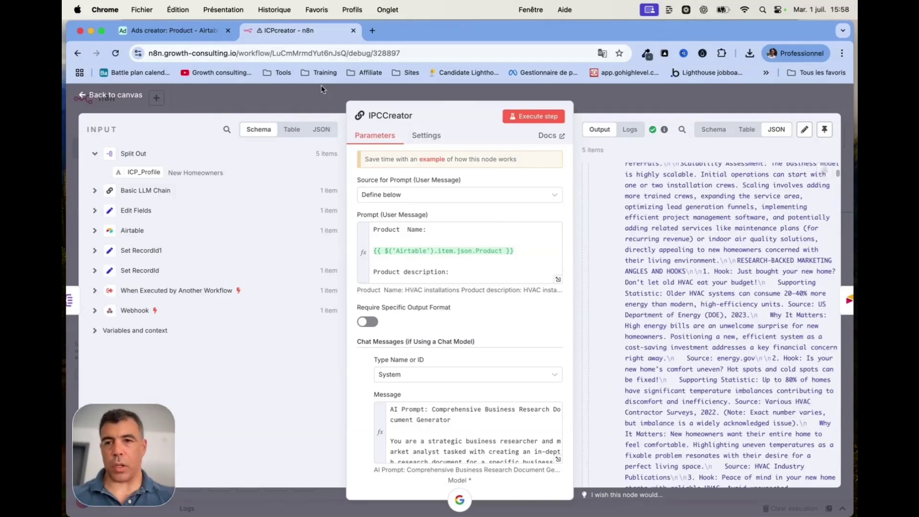
click(117, 97)
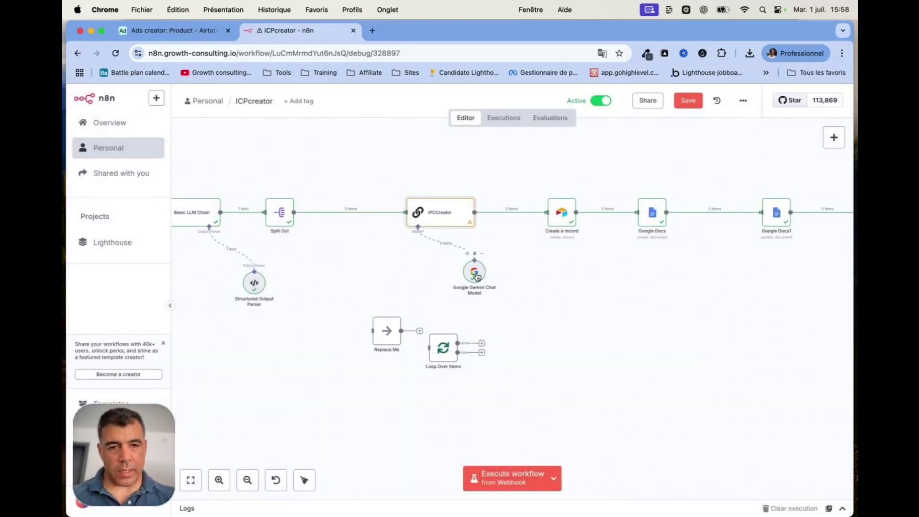
Step: Reposition the Google Gemini Chat Model node directly beneath the IPCCreator node
drag(479, 274, 377, 274)
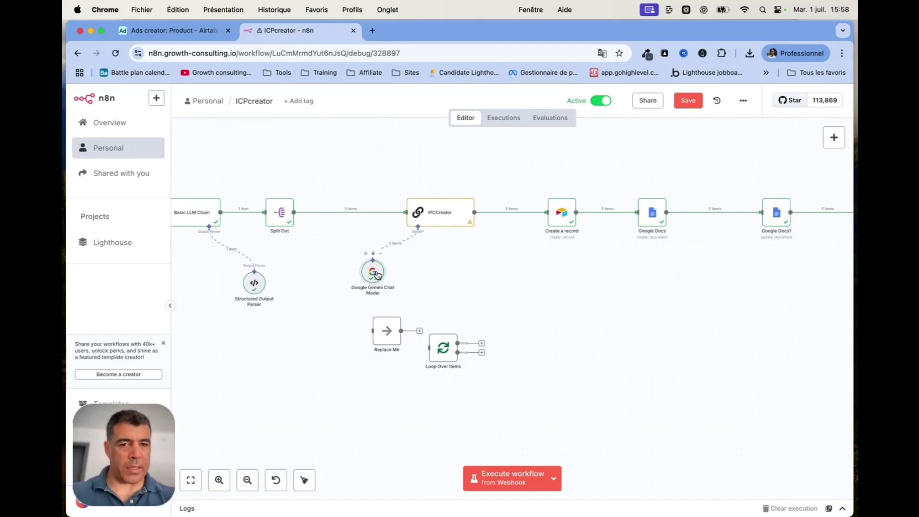
drag(378, 275, 455, 280)
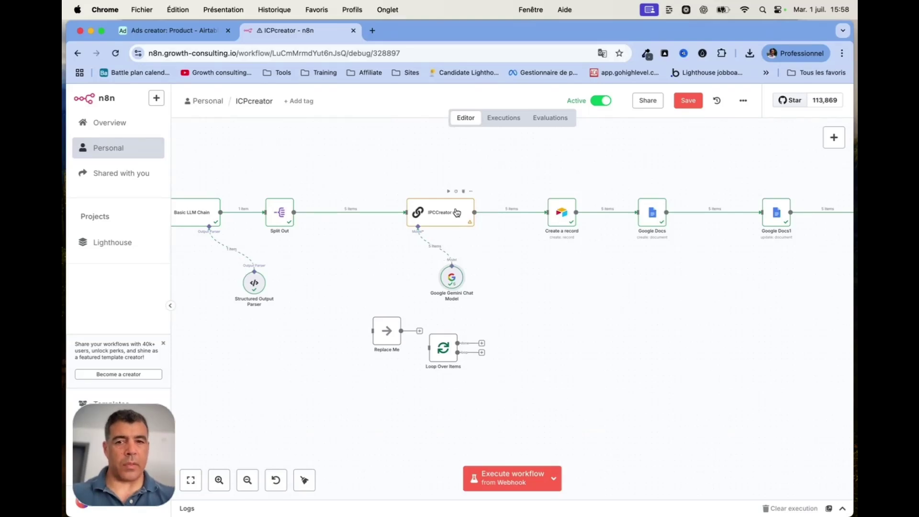
scroll(456, 220, down, 5)
scroll(472, 308, up, 5)
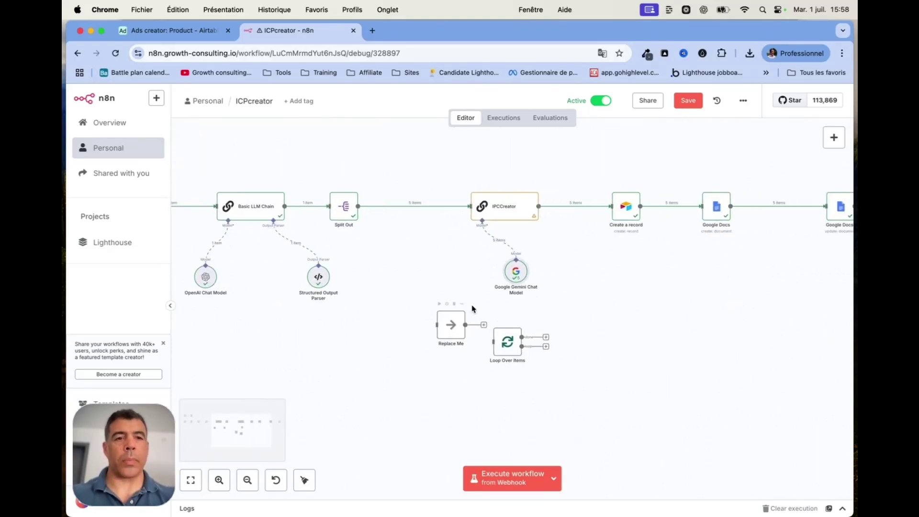
Step: Examine the Create a record node's Airtable base and table settings and its ICP Name, Market Research, Product and Create angles mappings
scroll(526, 296, right, 5)
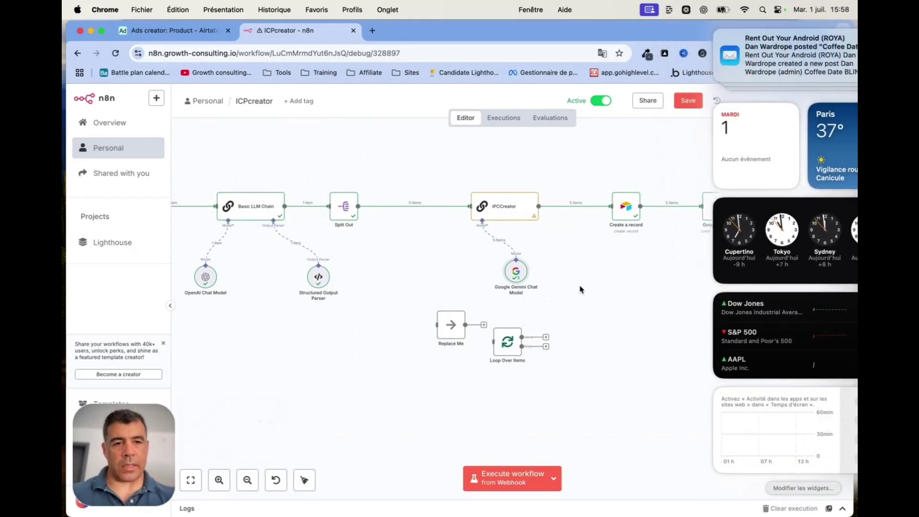
double_click(624, 207)
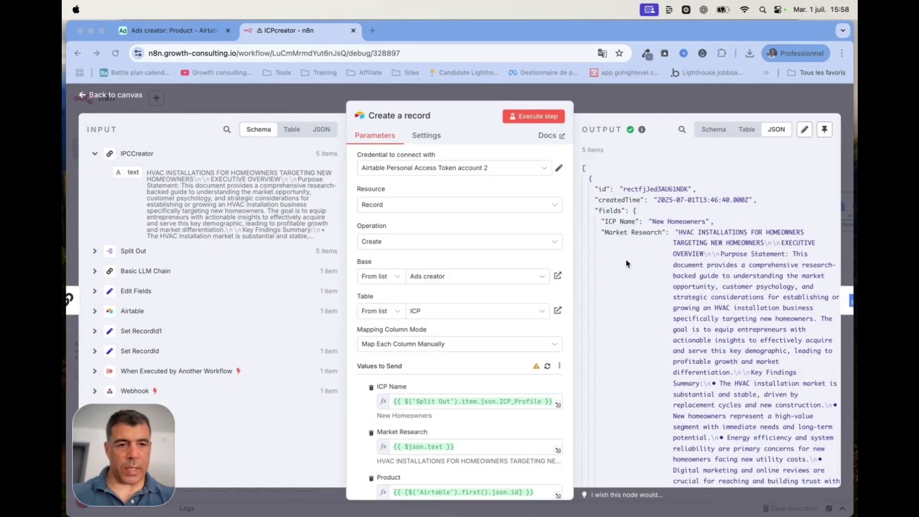
scroll(529, 334, down, 3)
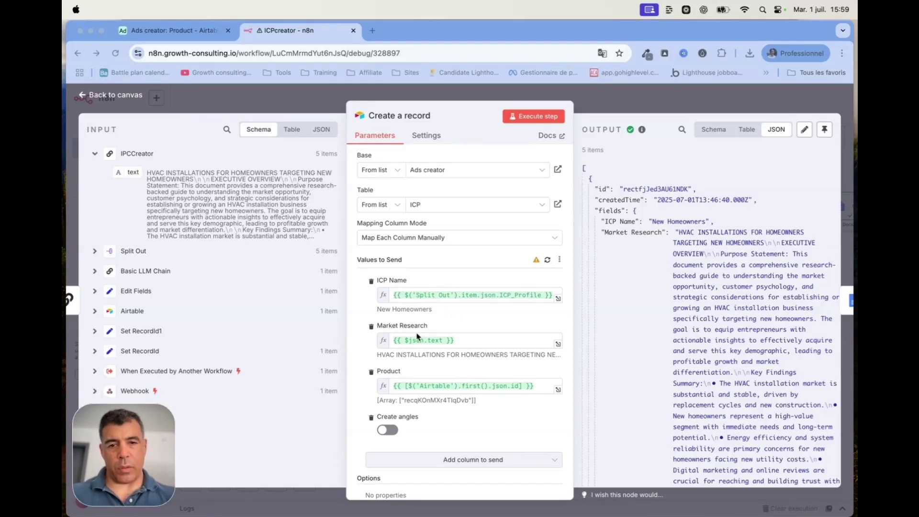
scroll(418, 343, down, 2)
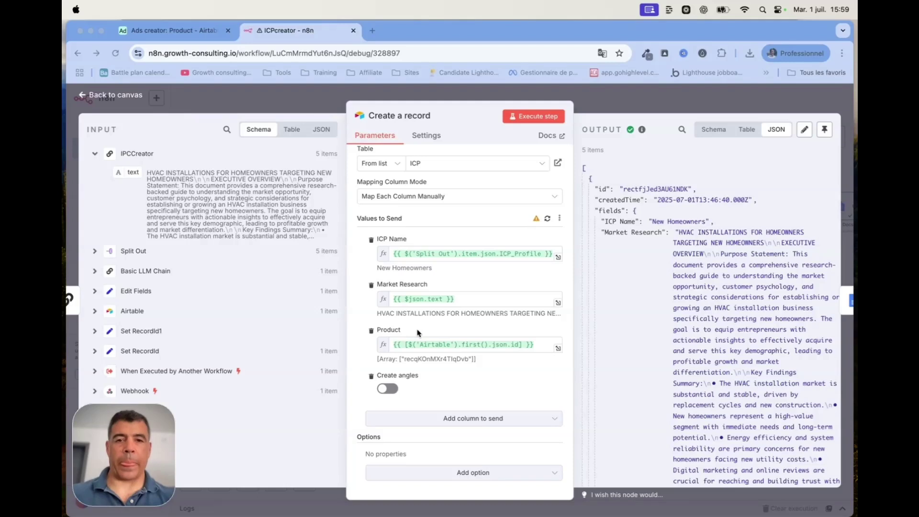
Step: Check the Product and ICP tables of the Ads creator base in Airtable, returning to the n8n workflow
click(198, 30)
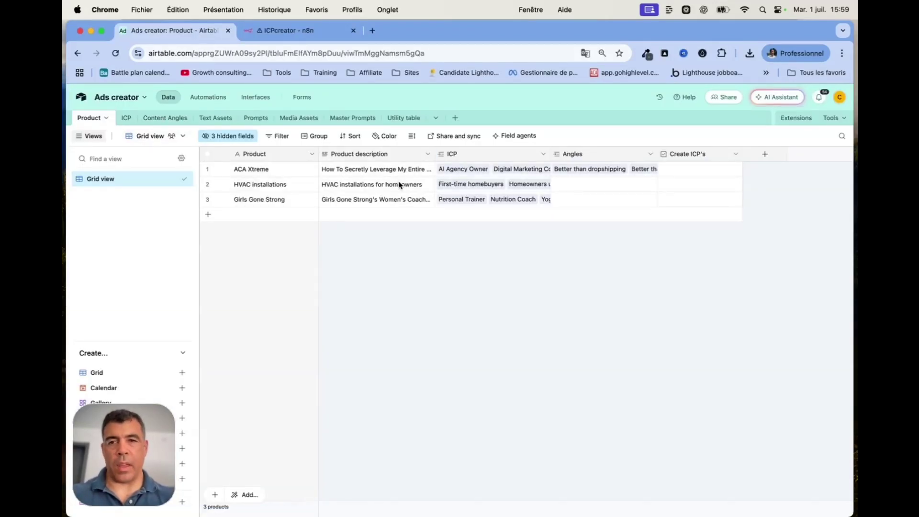
click(126, 118)
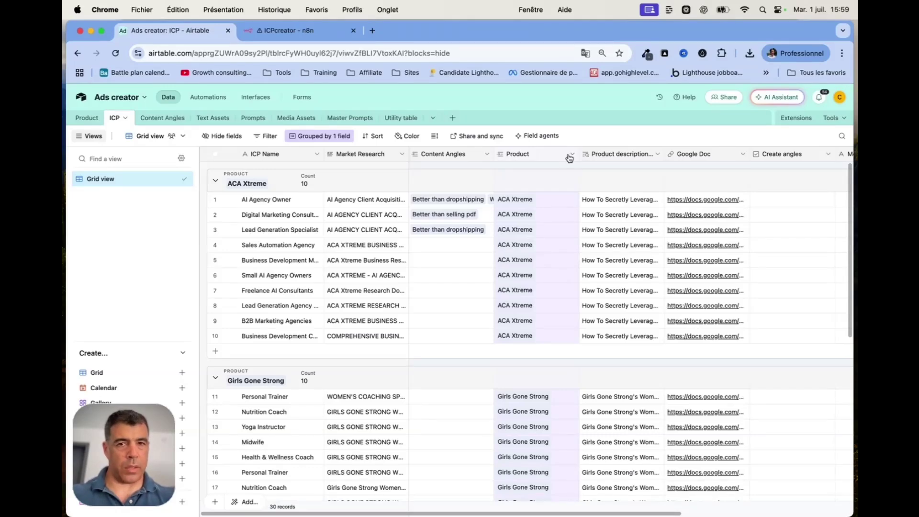
click(291, 30)
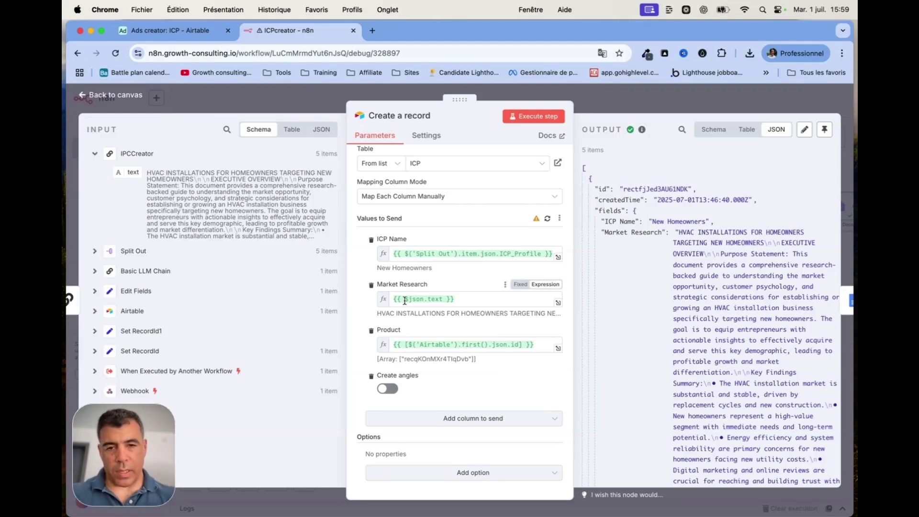
Step: Examine the Create a record node's Product expression, which wraps the Airtable record id in an array, and close the node
click(407, 345)
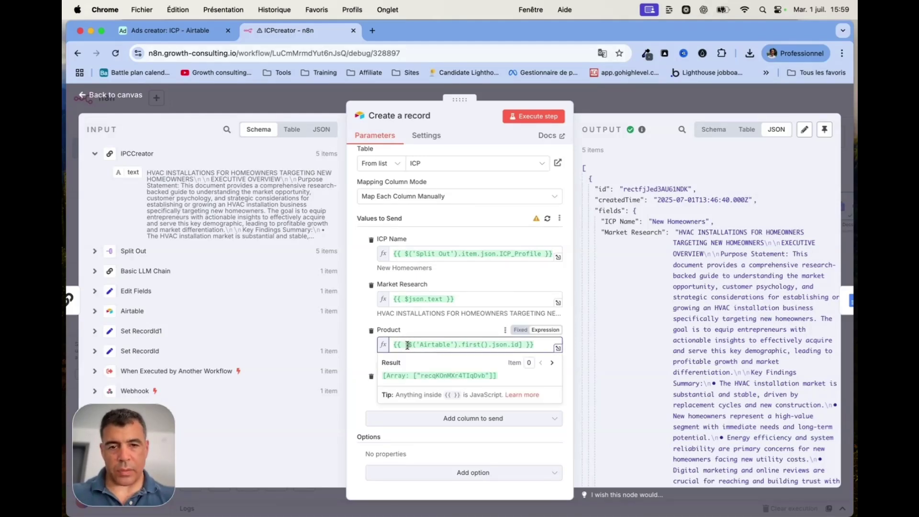
text([)
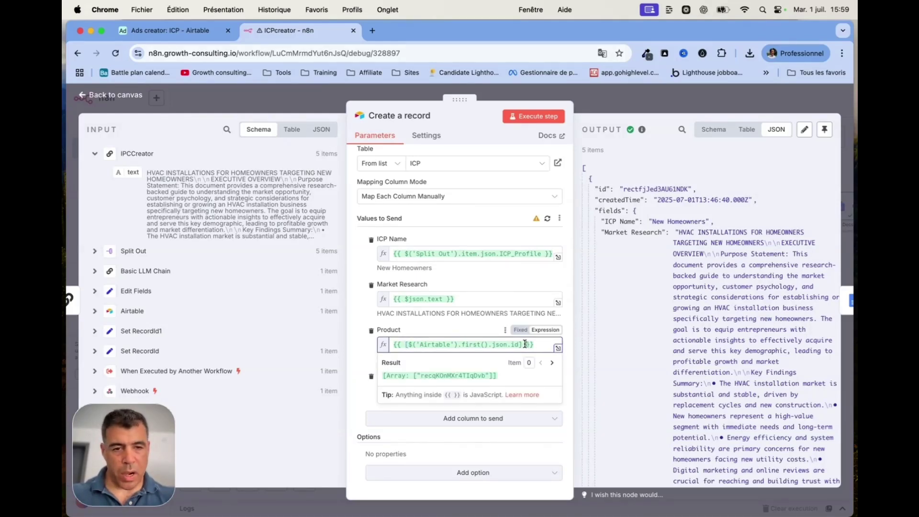
click(571, 347)
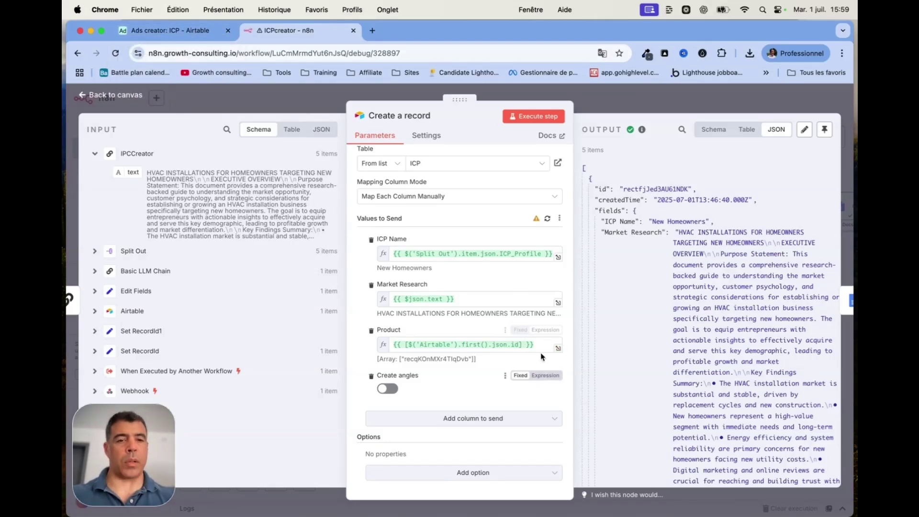
drag(541, 345, 388, 352)
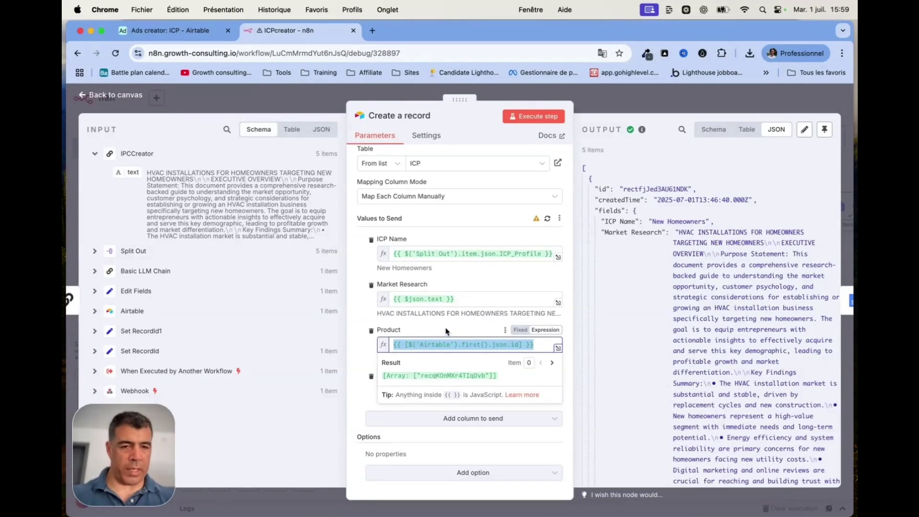
click(560, 284)
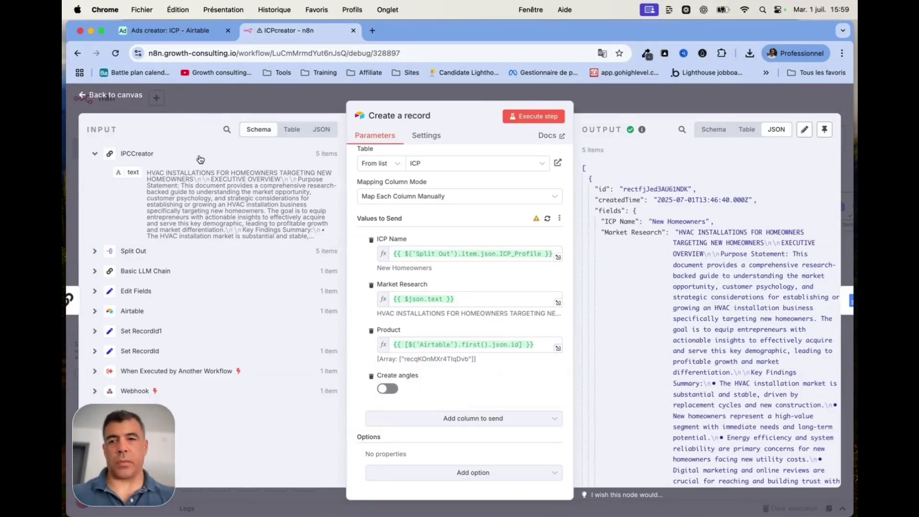
click(121, 98)
Step: Examine the Google Docs node's document creation settings, including the ICP's folder and the title expression combining product and ICP profile
scroll(662, 290, right, 5)
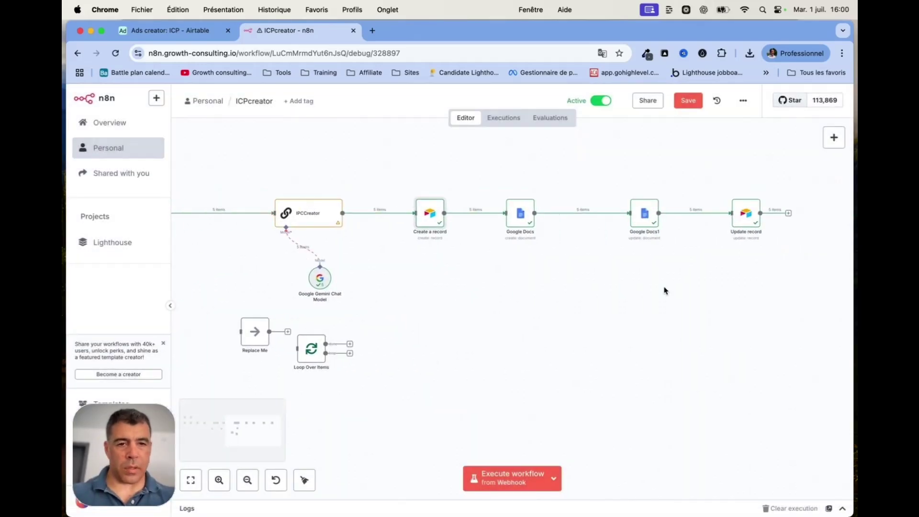
double_click(520, 217)
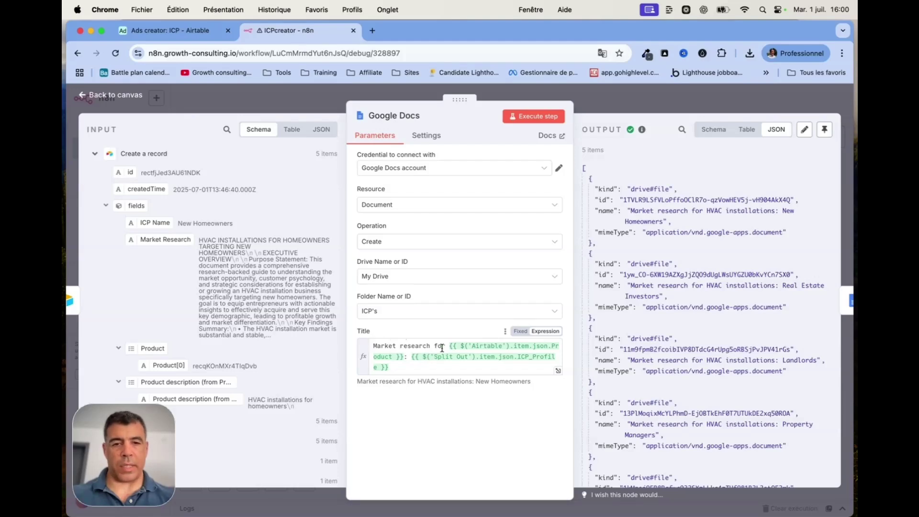
click(416, 357)
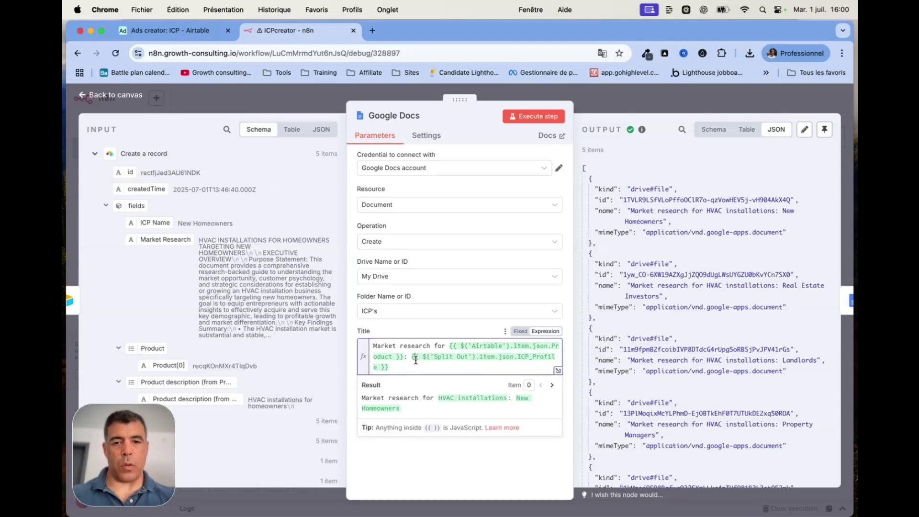
click(116, 96)
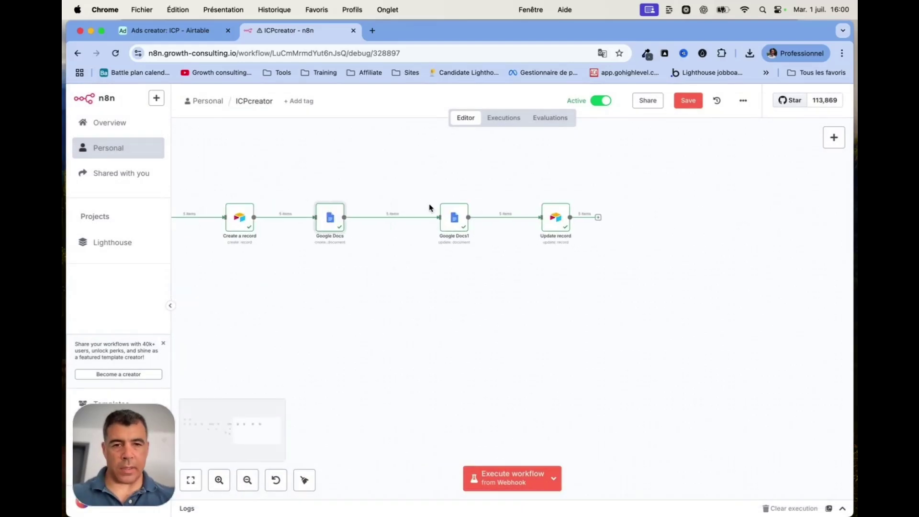
Step: Examine the Google Docs1 node's update settings, its document ID, text insert action and the IPCCreator text supplied as input
double_click(454, 221)
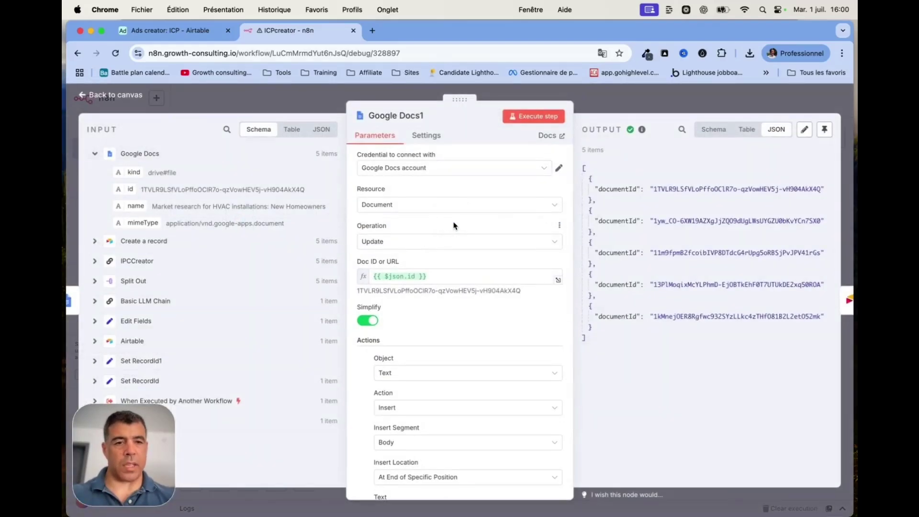
scroll(487, 311, down, 3)
scroll(489, 311, up, 3)
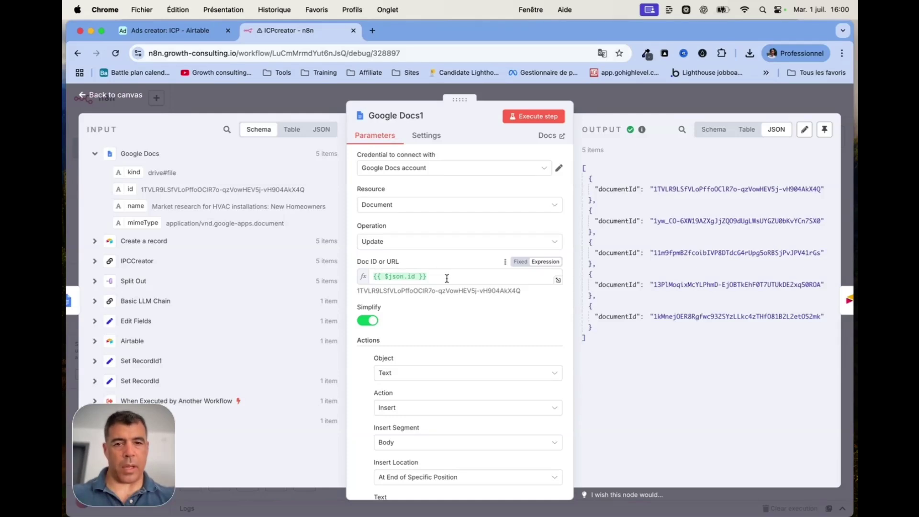
scroll(445, 273, down, 3)
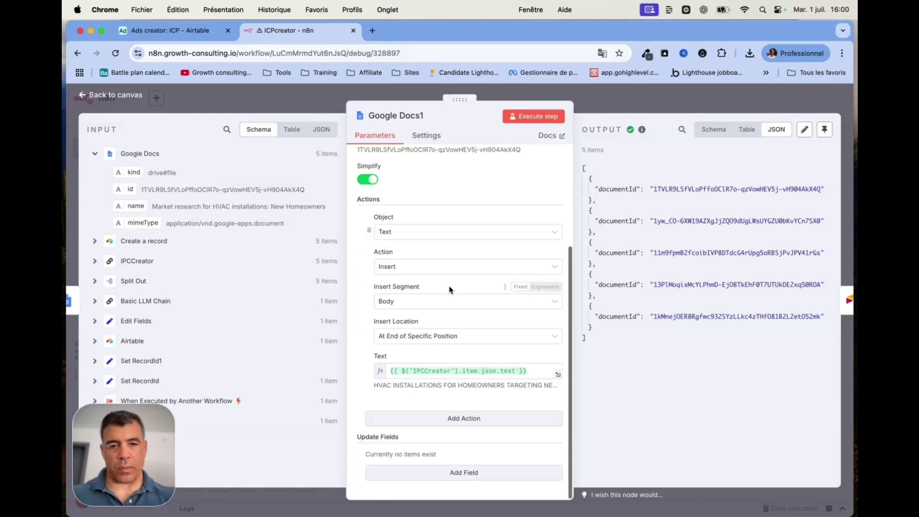
scroll(450, 289, up, 2)
scroll(429, 316, down, 2)
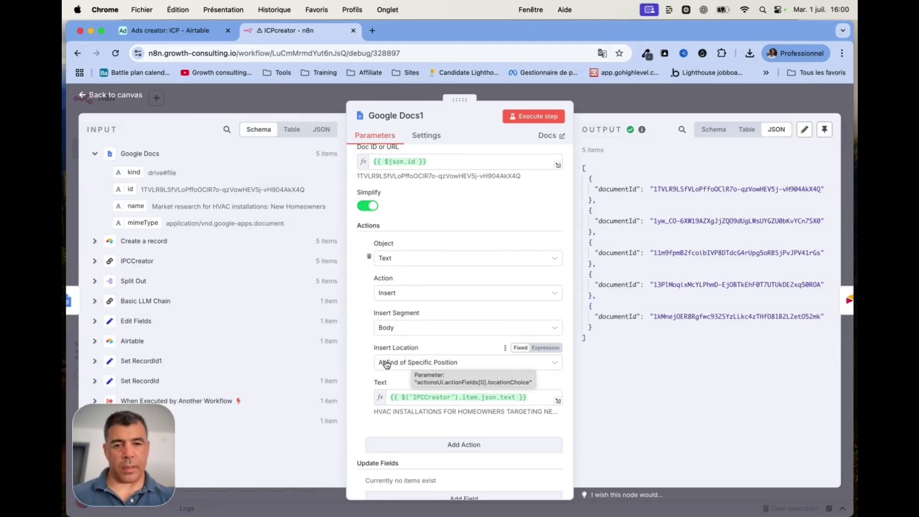
scroll(434, 378, down, 1)
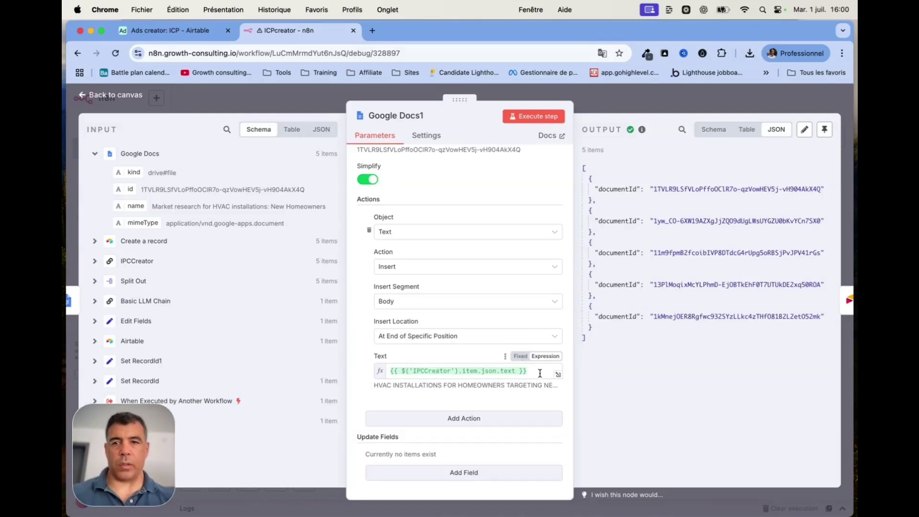
click(95, 261)
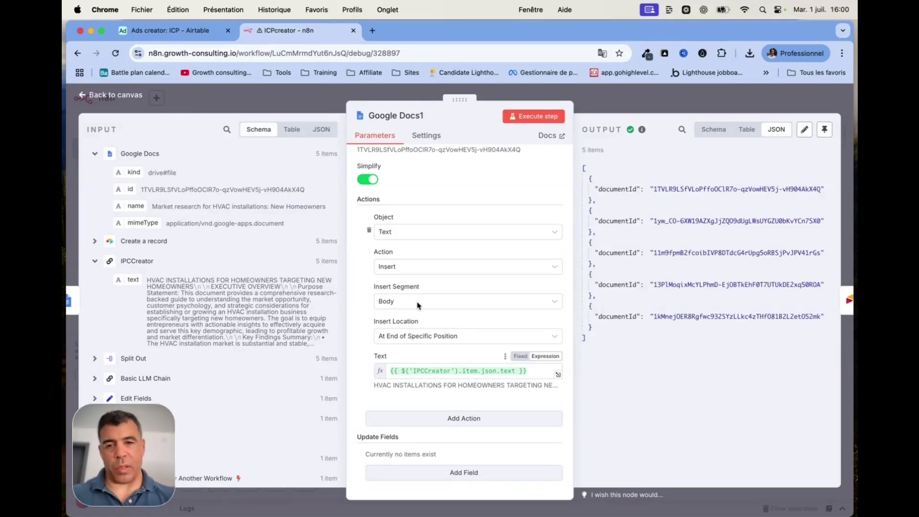
click(111, 98)
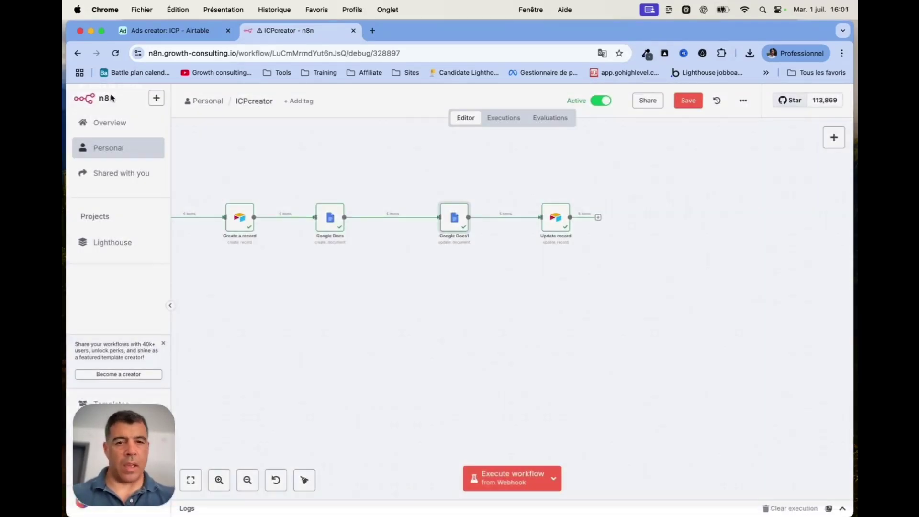
Step: Examine the Update record node's Airtable base, ICP table, id matching column and values to update, checking the ICP table in Airtable
double_click(556, 221)
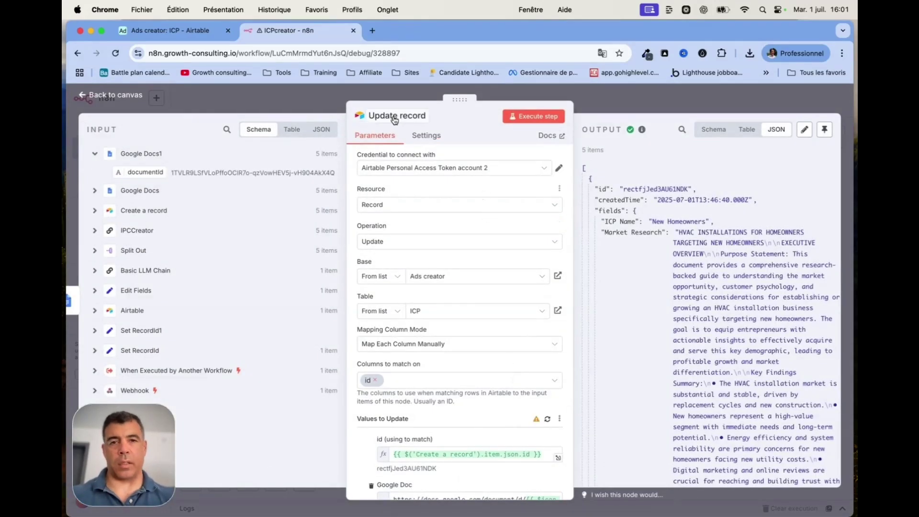
scroll(414, 241, down, 2)
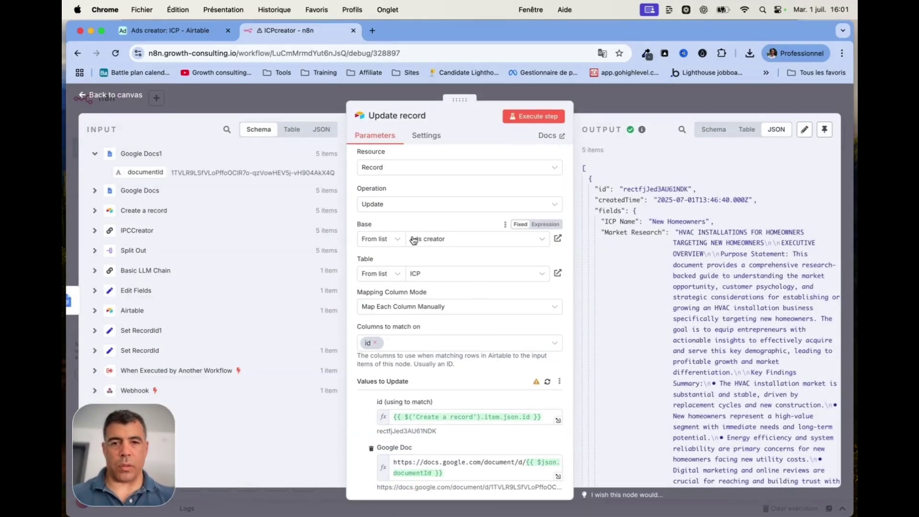
click(167, 31)
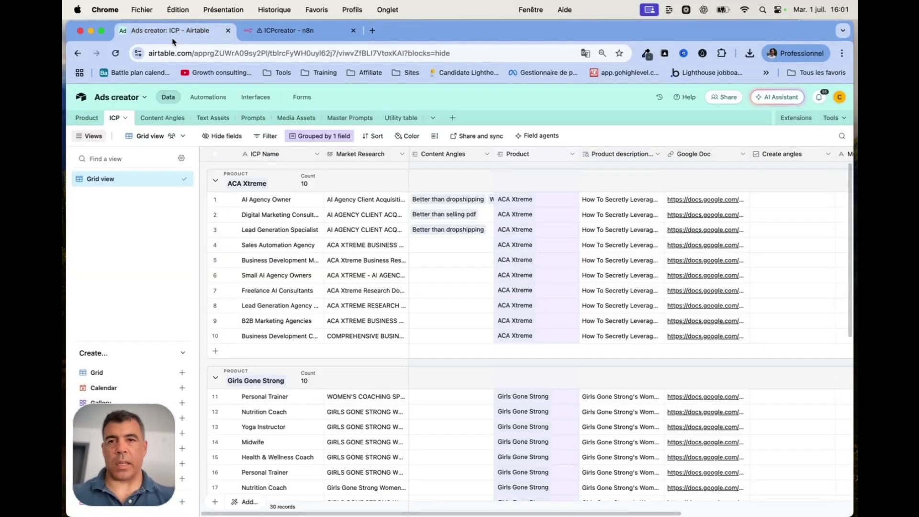
click(312, 30)
scroll(470, 285, down, 3)
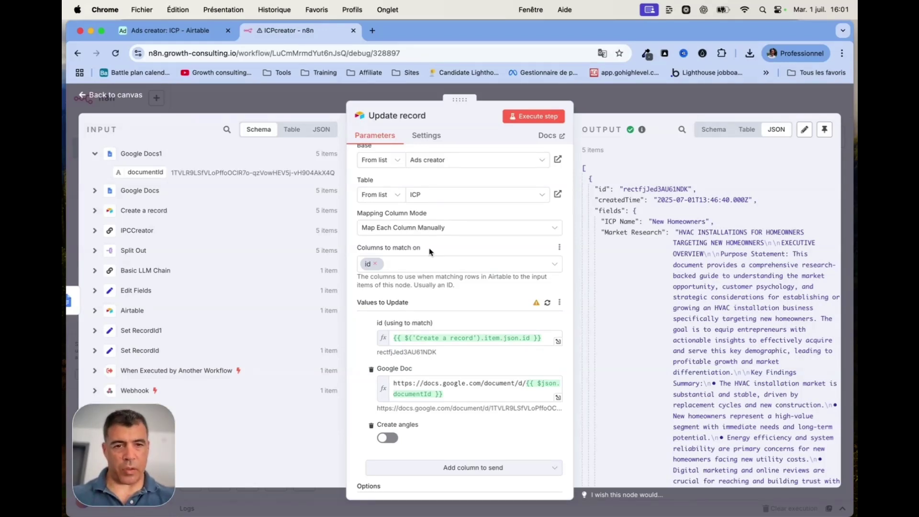
Step: Look through the ICP table's product groups down to HVAC installations and compare them with the Update record node's Google Doc URL mapping
click(168, 30)
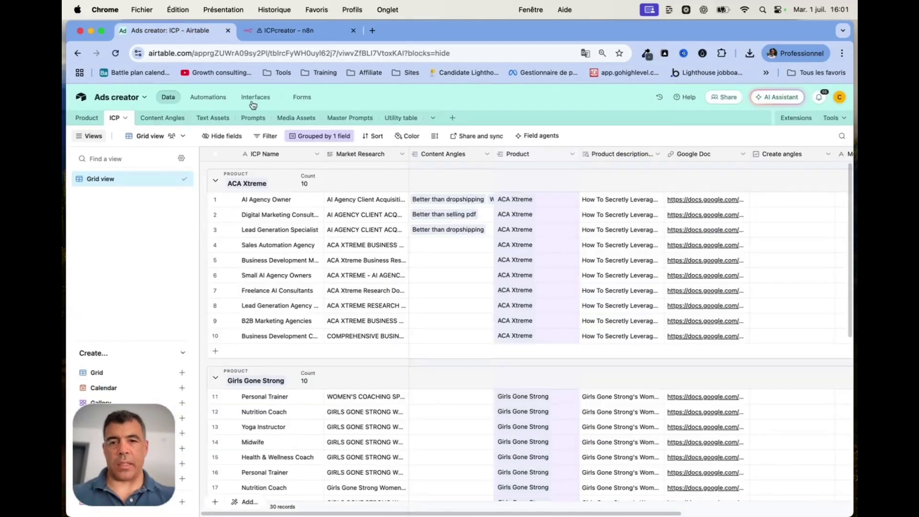
scroll(384, 339, down, 10)
scroll(384, 339, up, 10)
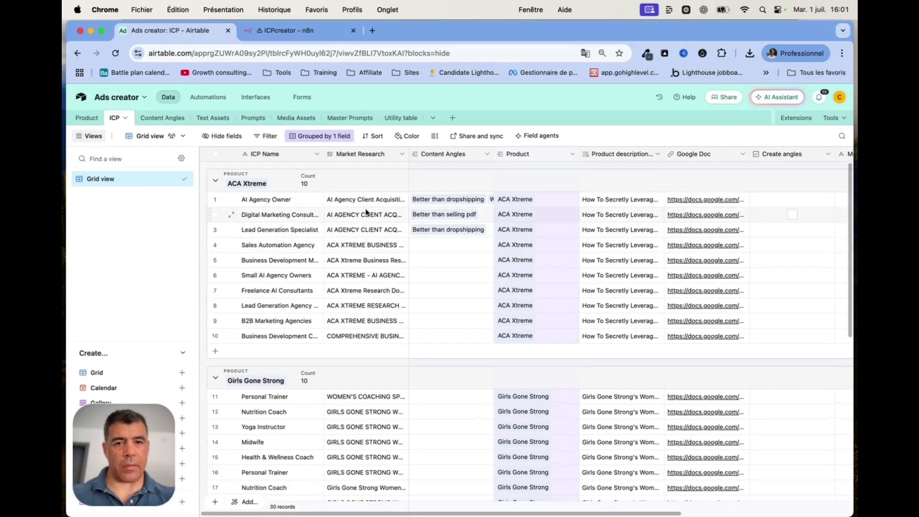
scroll(464, 269, down, 10)
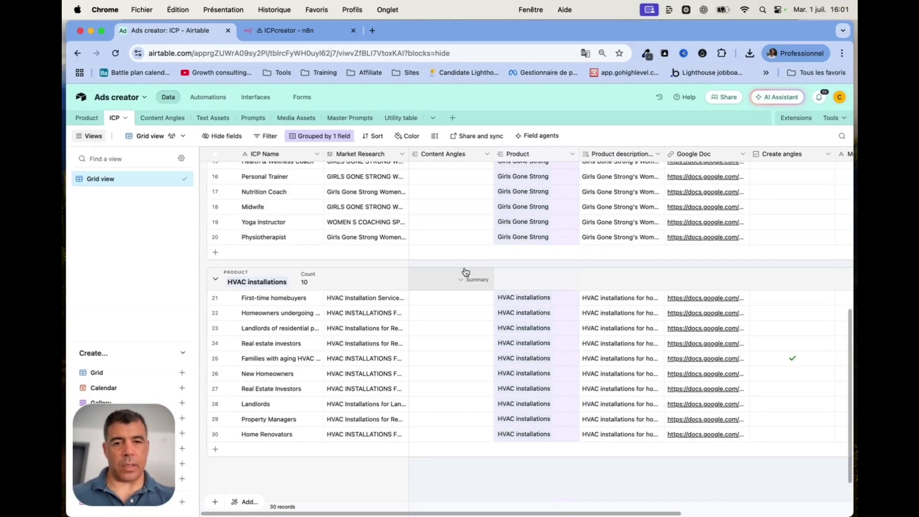
click(309, 32)
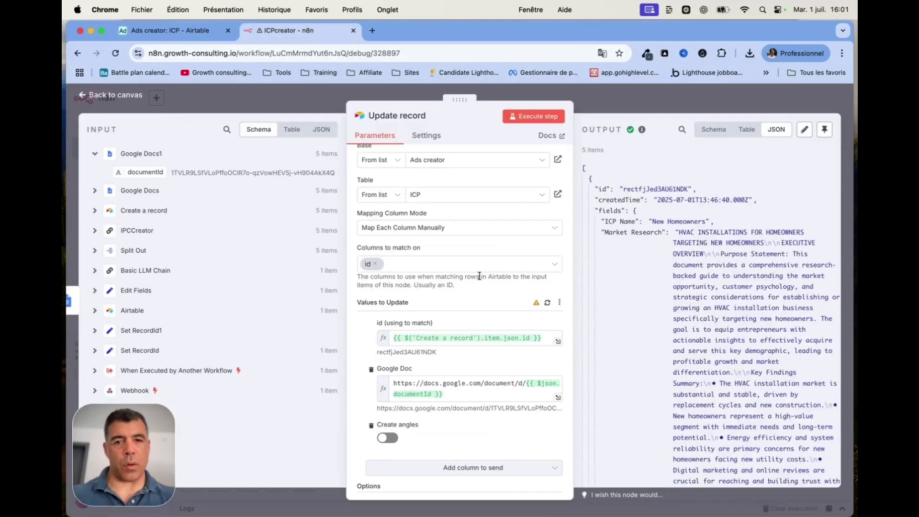
scroll(483, 289, down, 2)
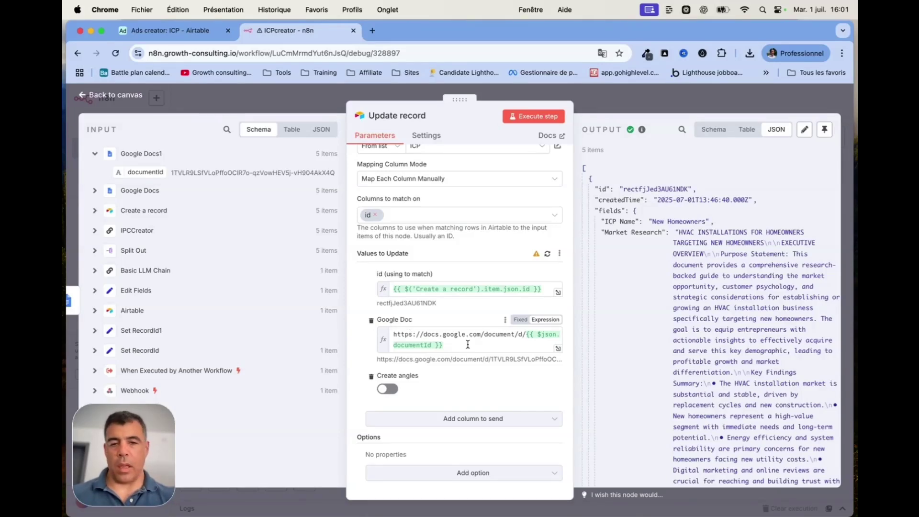
Step: Open the Google Doc linked to the First-time homebuyers record in the HVAC installations group of Airtable's ICP table
click(169, 30)
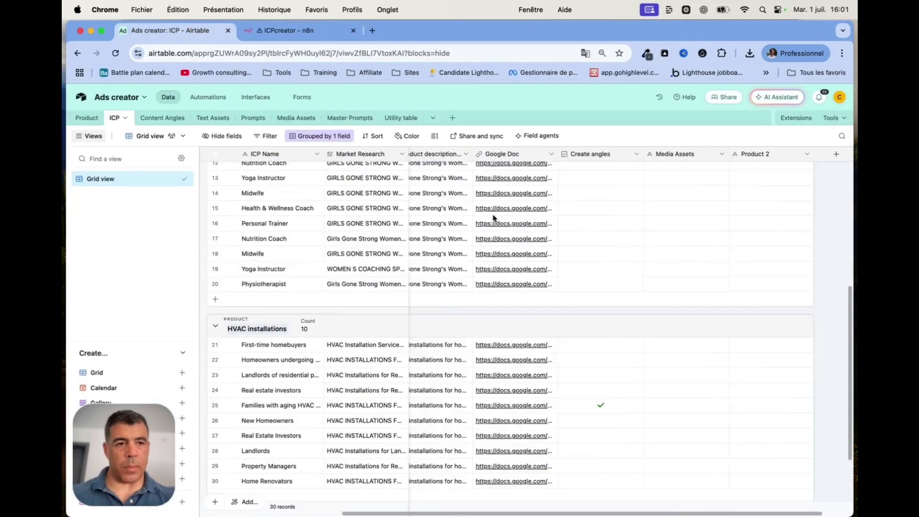
scroll(495, 218, up, 5)
scroll(495, 217, right, 1)
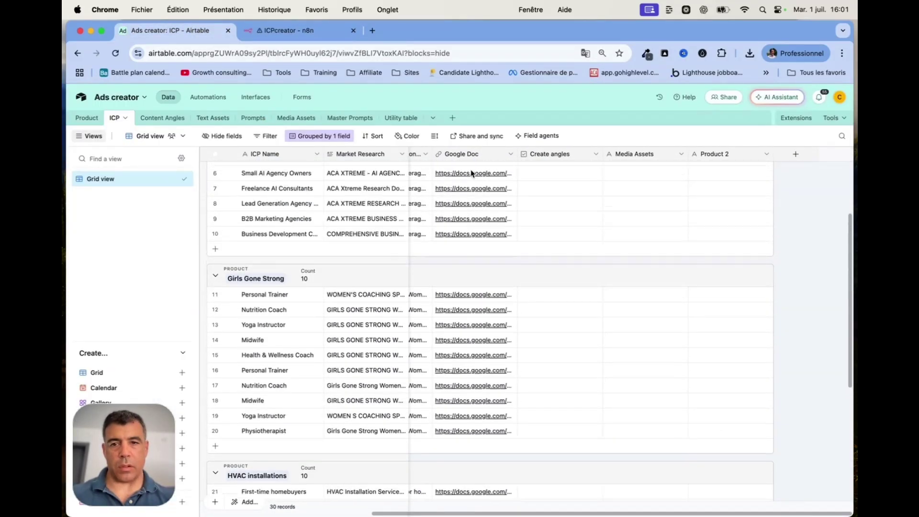
scroll(471, 174, up, 4)
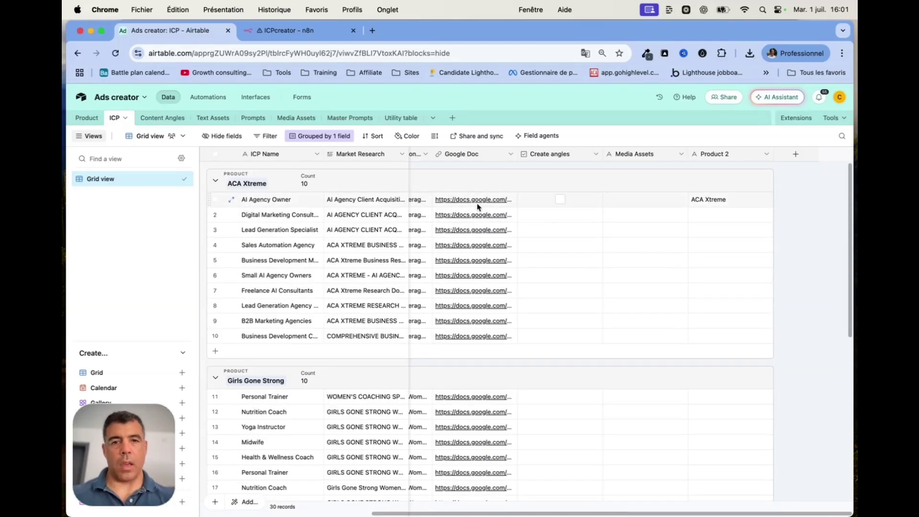
scroll(477, 207, down, 7)
scroll(478, 207, left, 1)
click(487, 266)
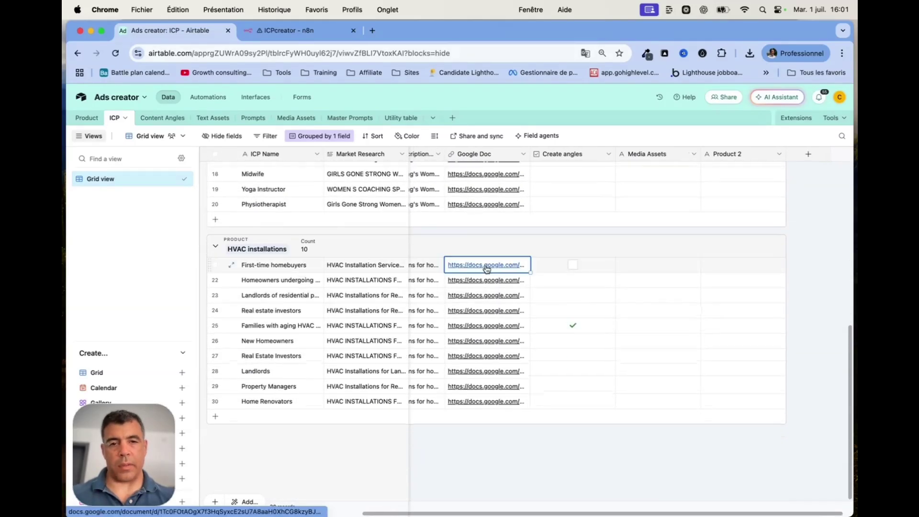
click(486, 266)
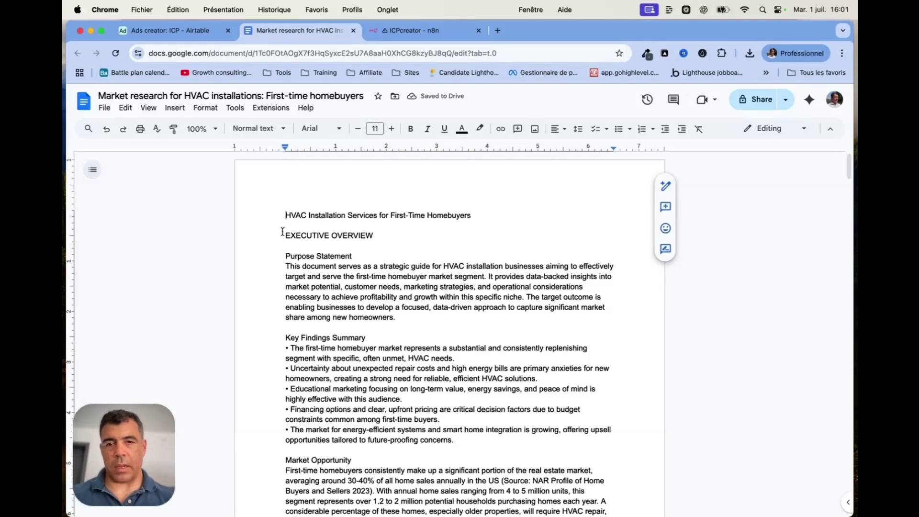
Step: Review the executive overview of the market research document, from the Purpose Statement and Key Findings Summary through Market Opportunity, Success Metrics and Scalability Assessment
click(286, 257)
scroll(383, 312, down, 2)
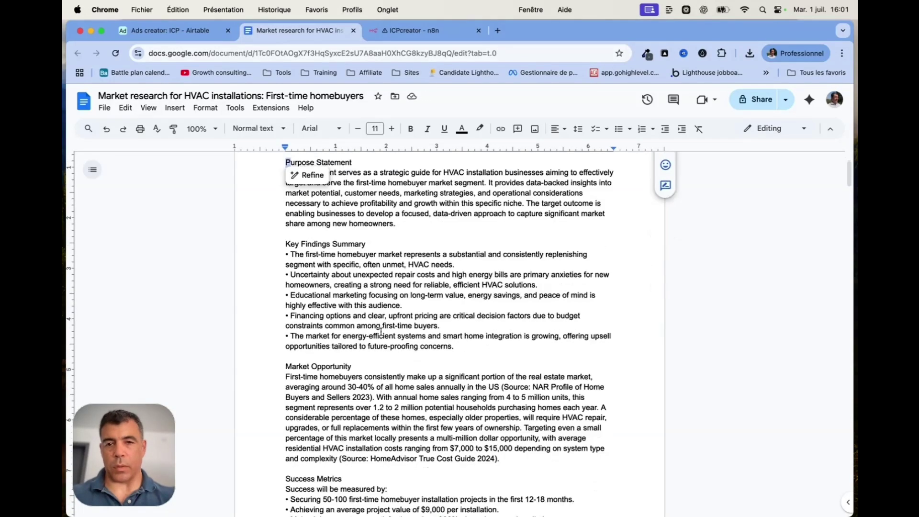
drag(277, 247, 399, 245)
scroll(400, 245, down, 2)
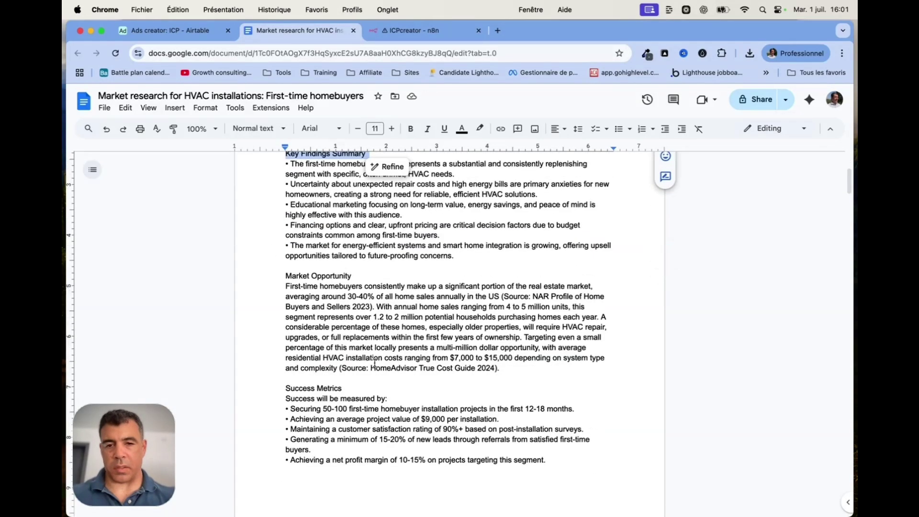
drag(282, 270, 410, 268)
scroll(411, 267, down, 1)
scroll(410, 267, down, 3)
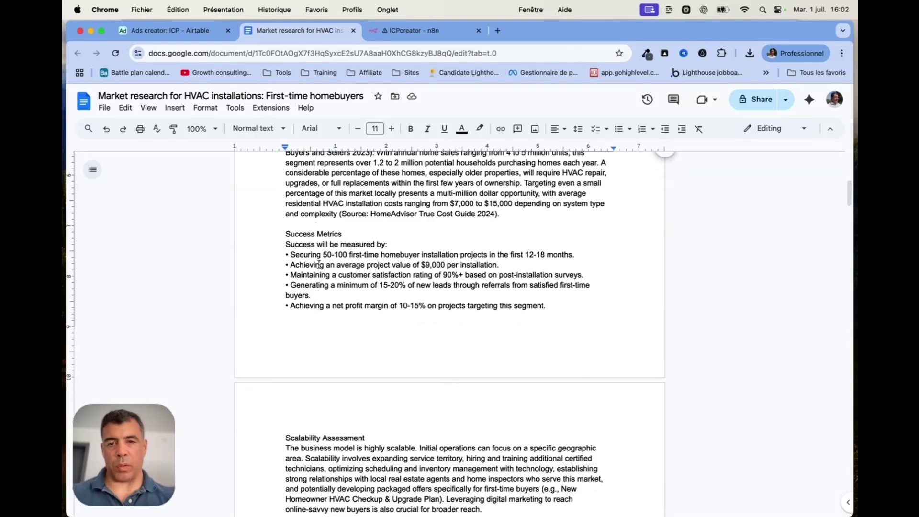
drag(286, 232, 408, 233)
scroll(408, 233, down, 3)
scroll(408, 233, down, 1)
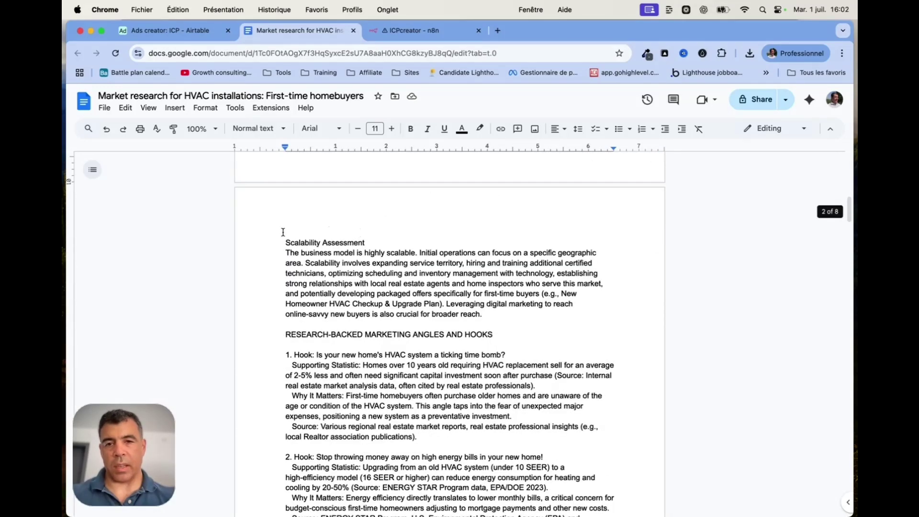
drag(283, 233, 408, 243)
Step: Highlight the RESEARCH-BACKED MARKETING ANGLES AND HOOKS heading and read through the hooks, social media hooks and customer pain points
scroll(408, 243, down, 3)
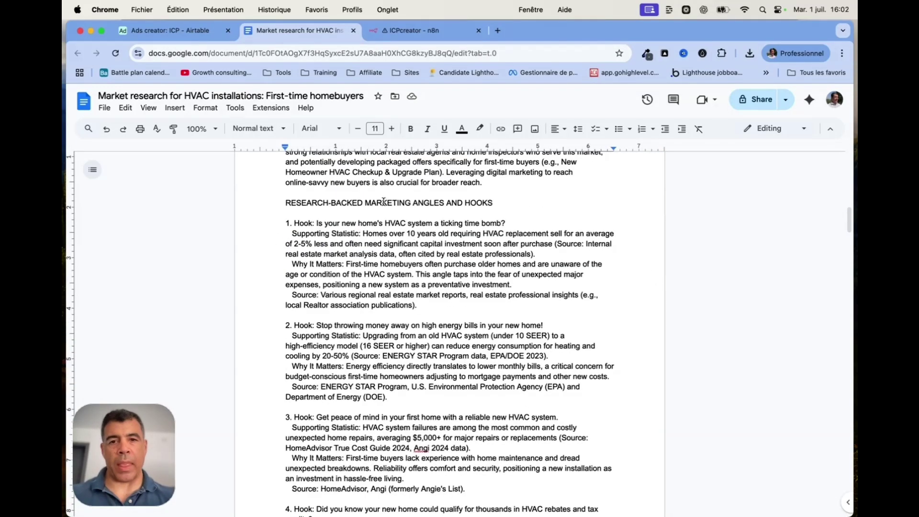
drag(287, 202, 557, 200)
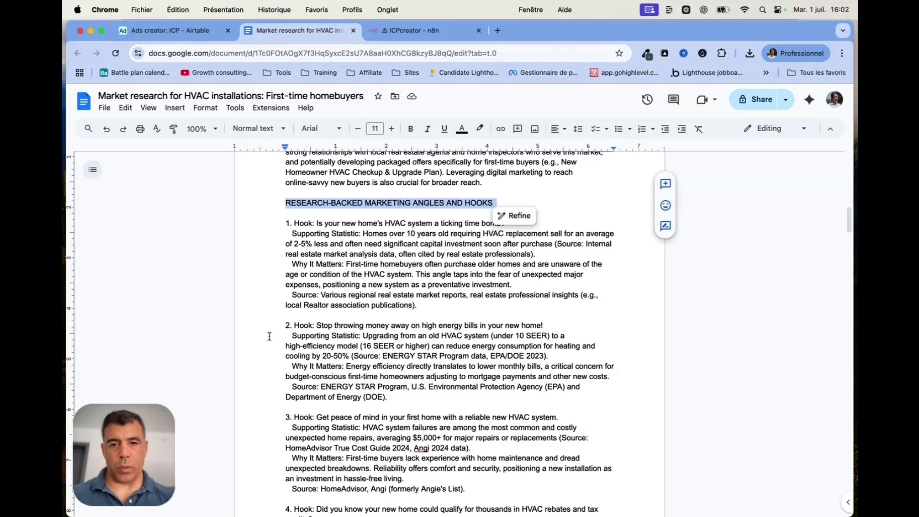
scroll(270, 337, down, 10)
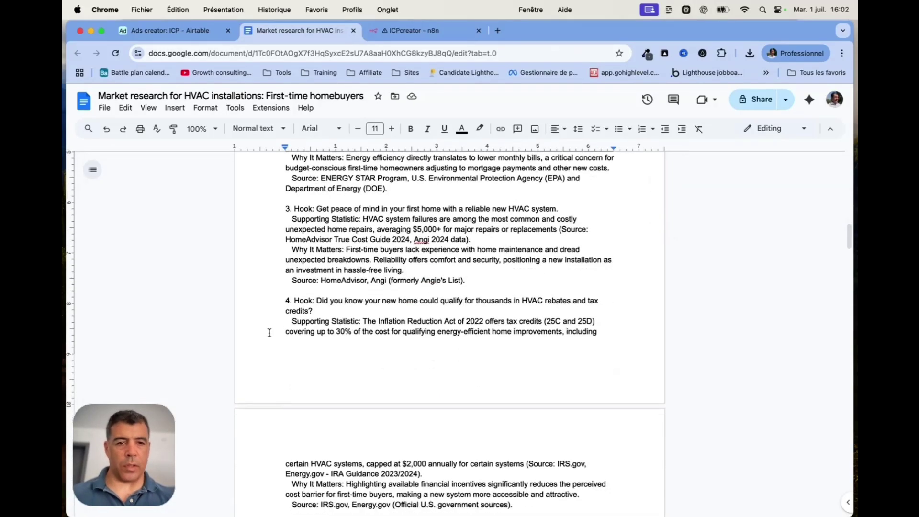
scroll(270, 333, down, 1)
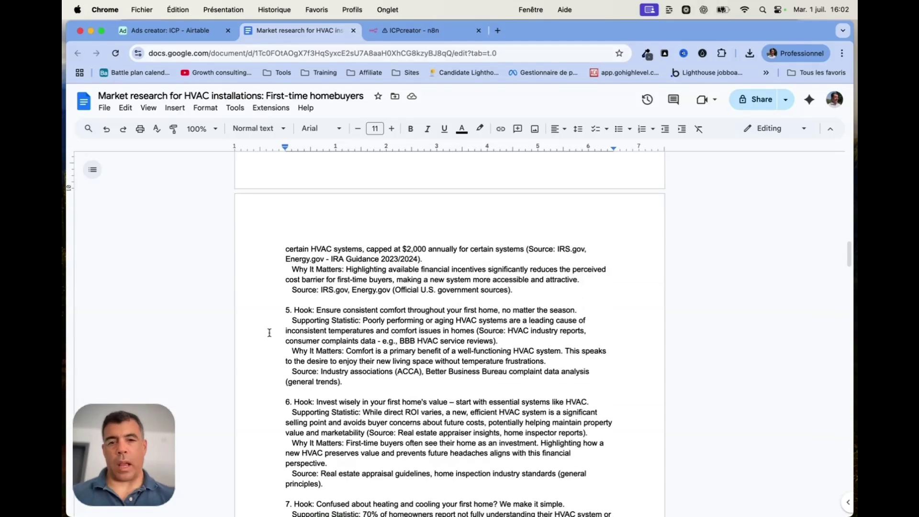
scroll(269, 333, down, 15)
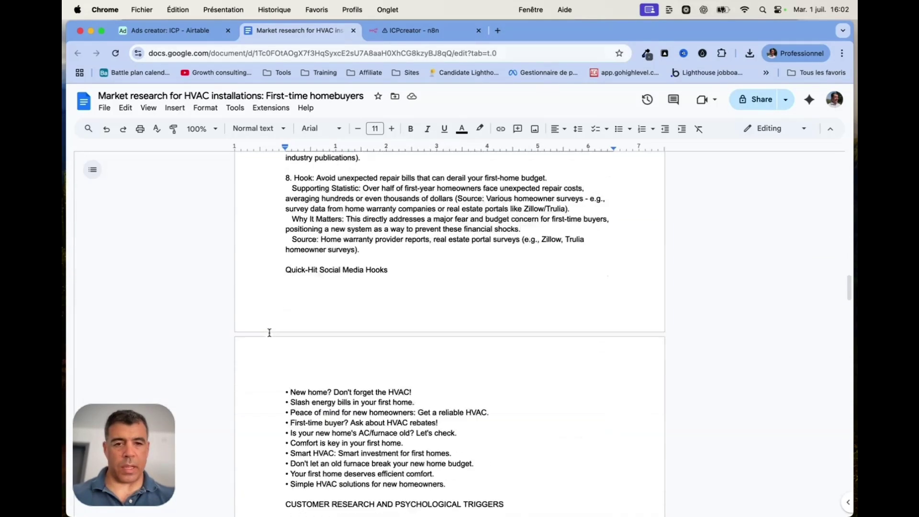
scroll(269, 333, down, 10)
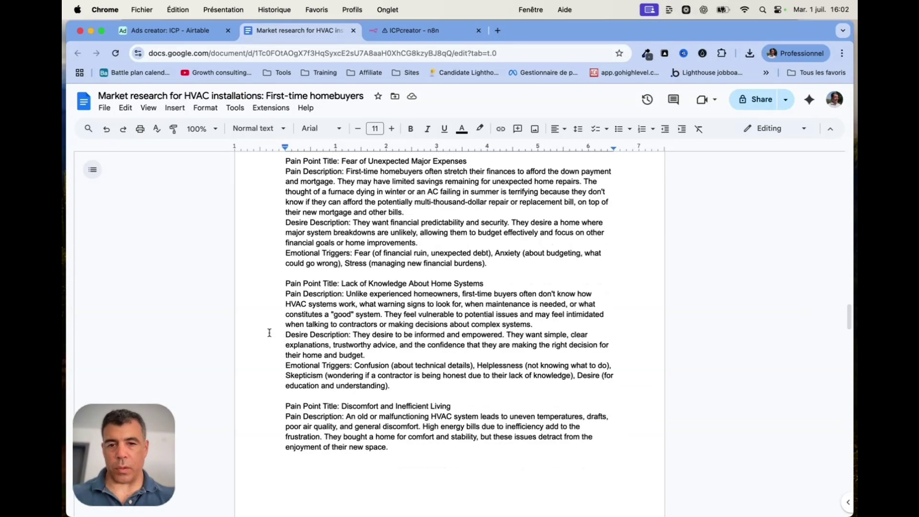